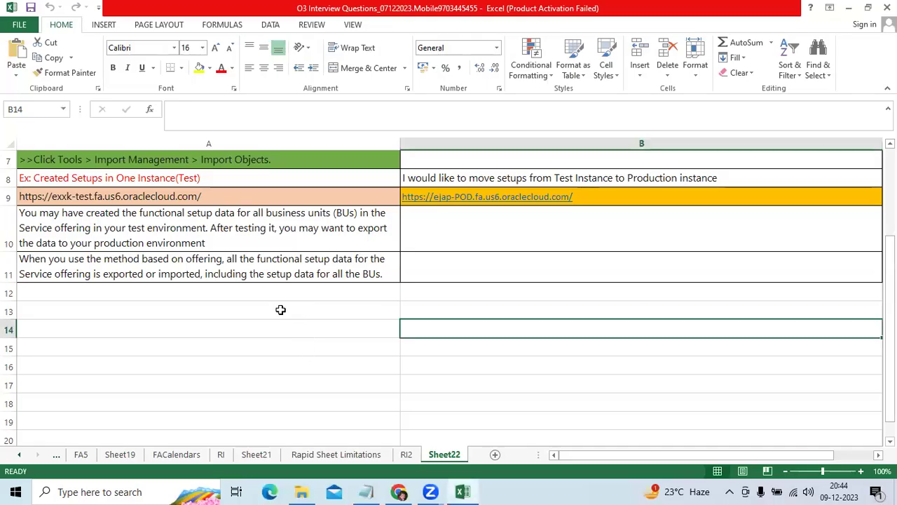
Enter 'I am working in SW Company' in A13 and 'Allocated to Client: Dell Computers' in B13
{"action": "left_click", "coordinate": [279, 309]}
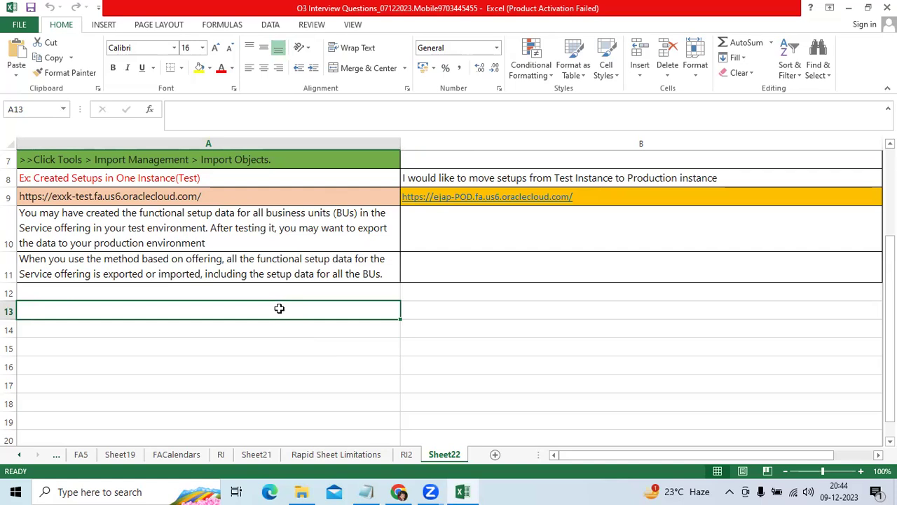
{"action": "type", "text": "I am "}
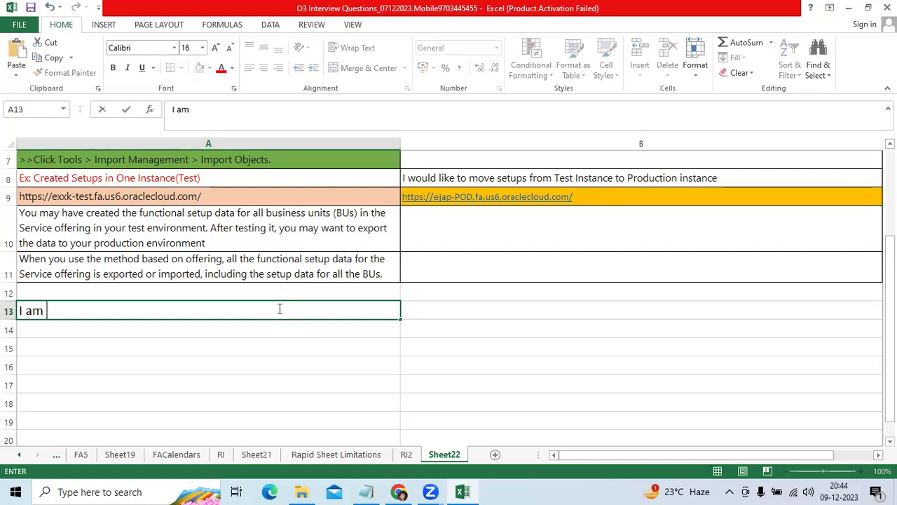
{"action": "type", "text": "working in"}
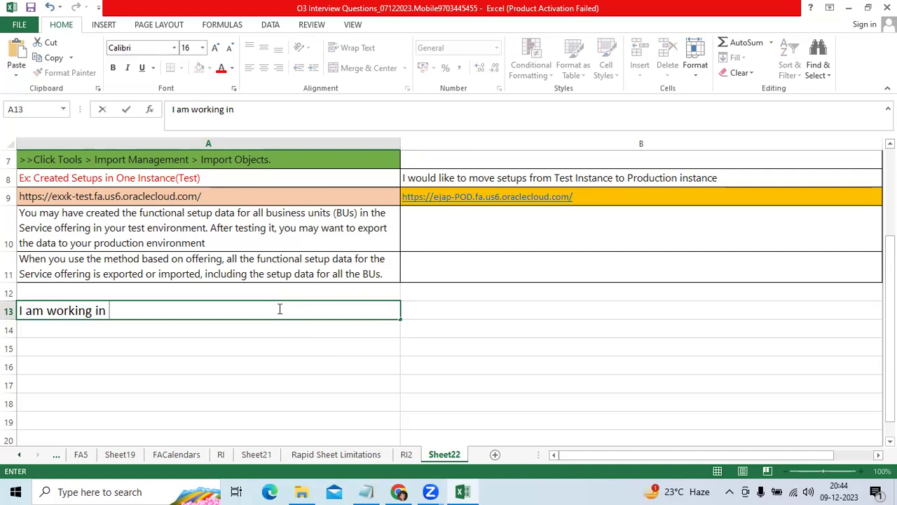
{"action": "type", "text": " SW Compan"}
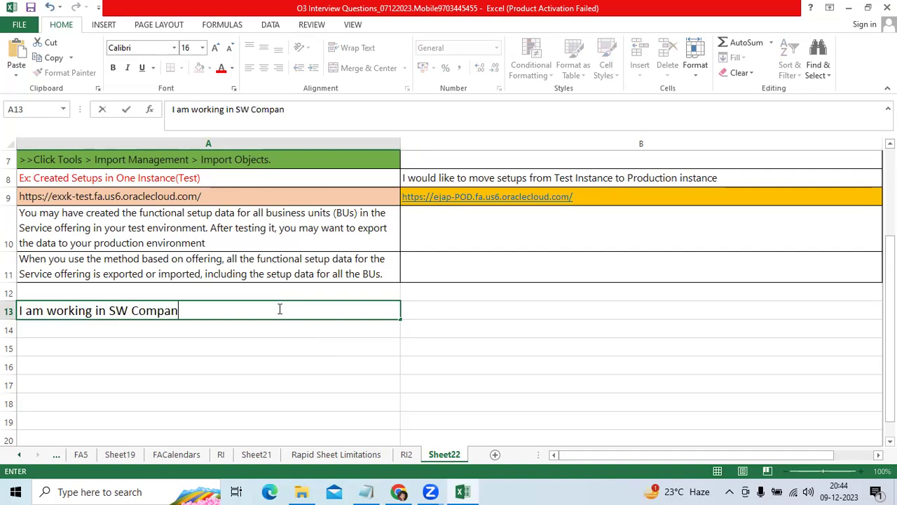
{"action": "type", "text": "y"}
{"action": "key", "text": "Tab"}
{"action": "type", "text": "Al"}
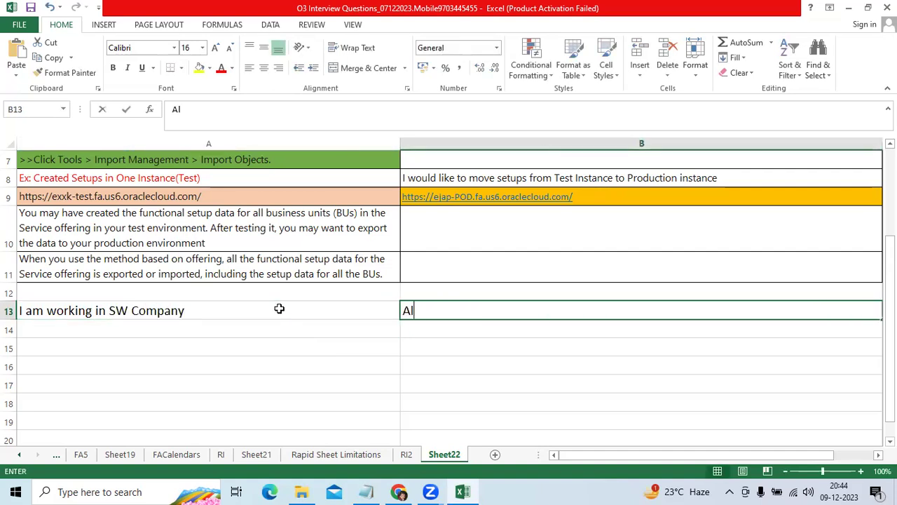
{"action": "type", "text": "located to C"}
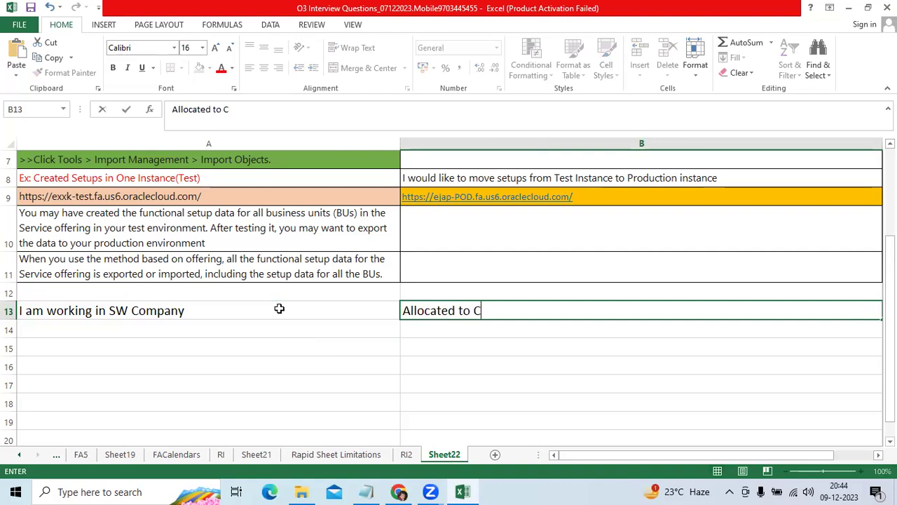
{"action": "type", "text": "lient: D"}
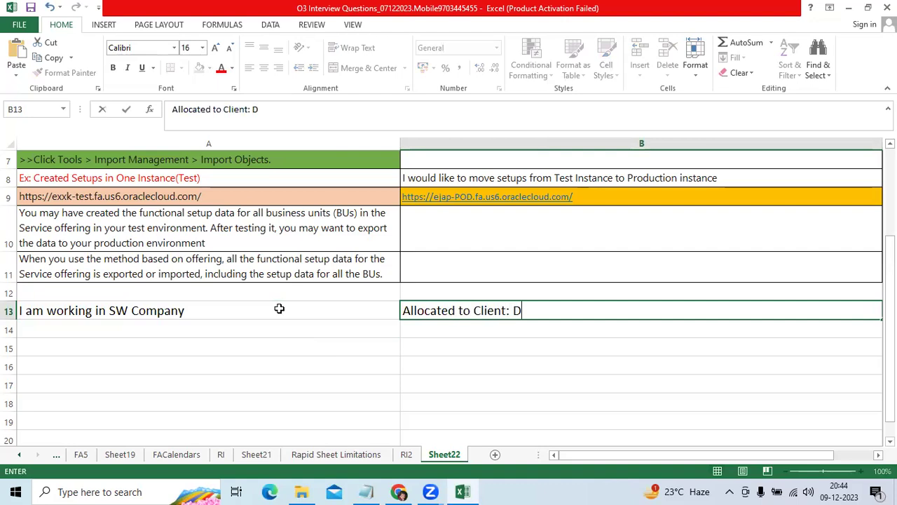
{"action": "type", "text": "ell COmputers"}
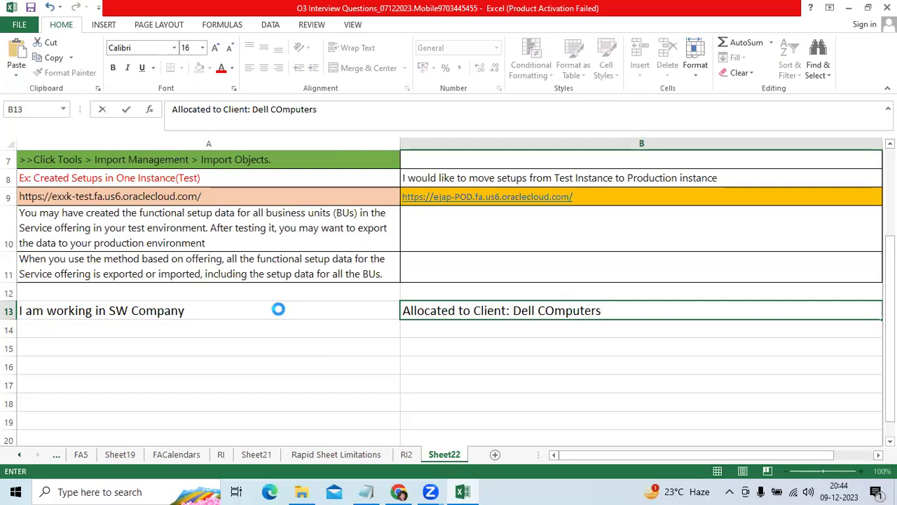
{"action": "key", "text": "ctrl+Return"}
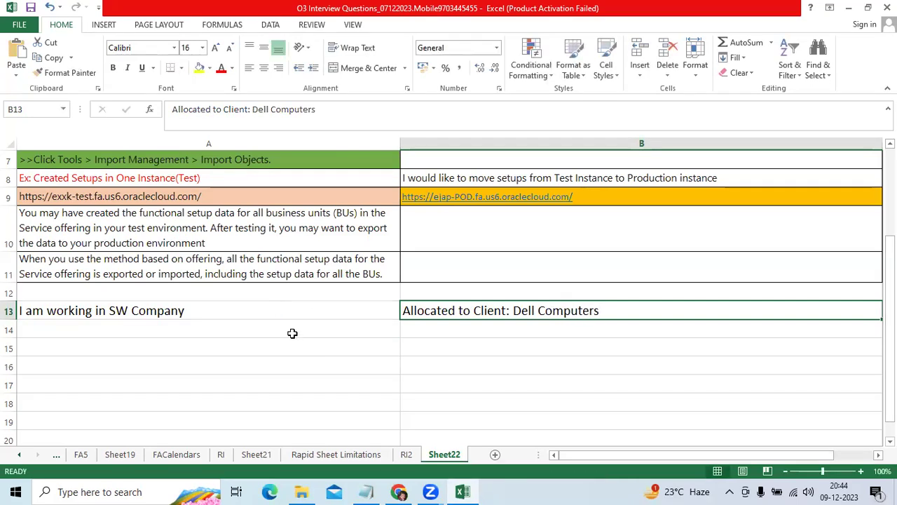
Enter 'Dell Computers' in A15 and 'Implementation Project/Fusion ERP with Cloud' in B15
{"action": "left_click", "coordinate": [294, 341]}
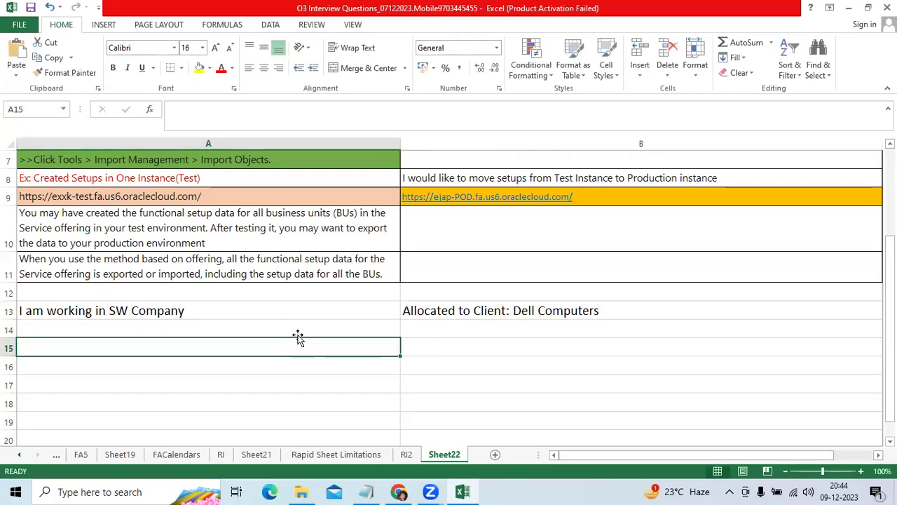
{"action": "type", "text": "De"}
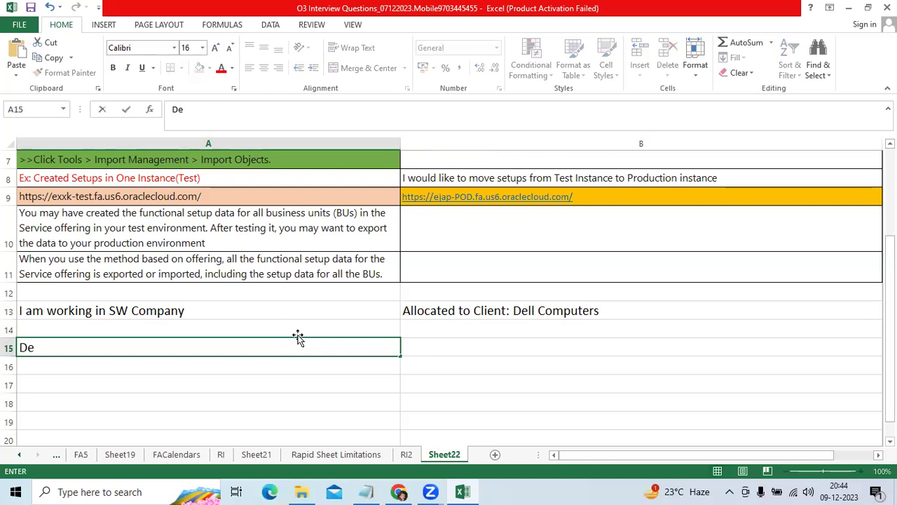
{"action": "type", "text": "ll Computers"}
{"action": "key", "text": "ctrl+Return"}
{"action": "key", "text": "Tab"}
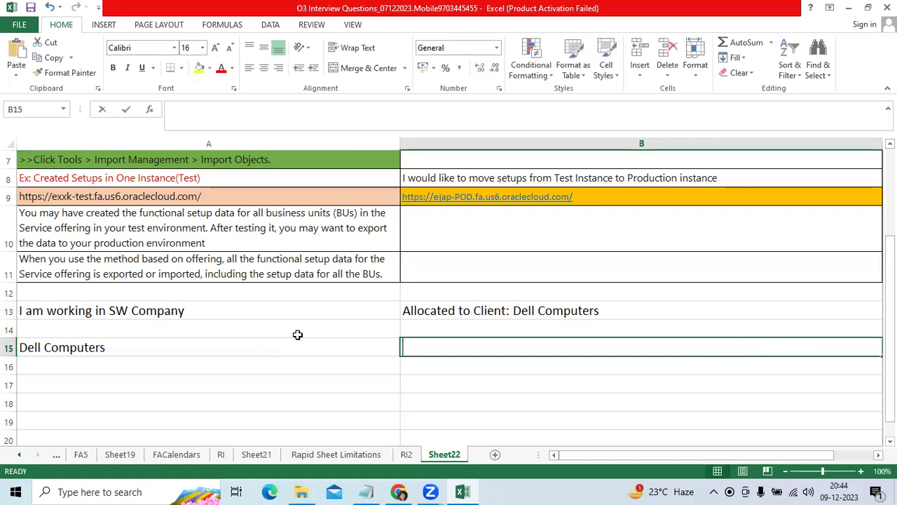
{"action": "type", "text": "Implementation"}
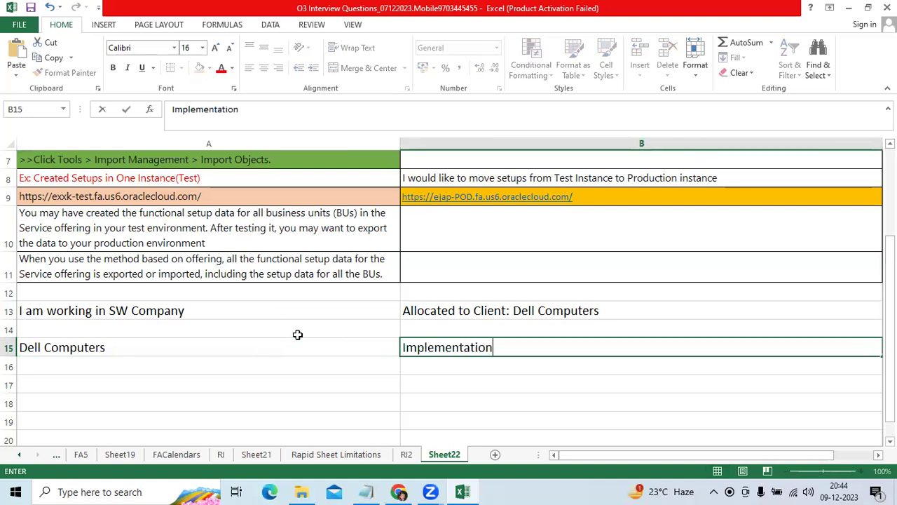
{"action": "type", "text": " Project"}
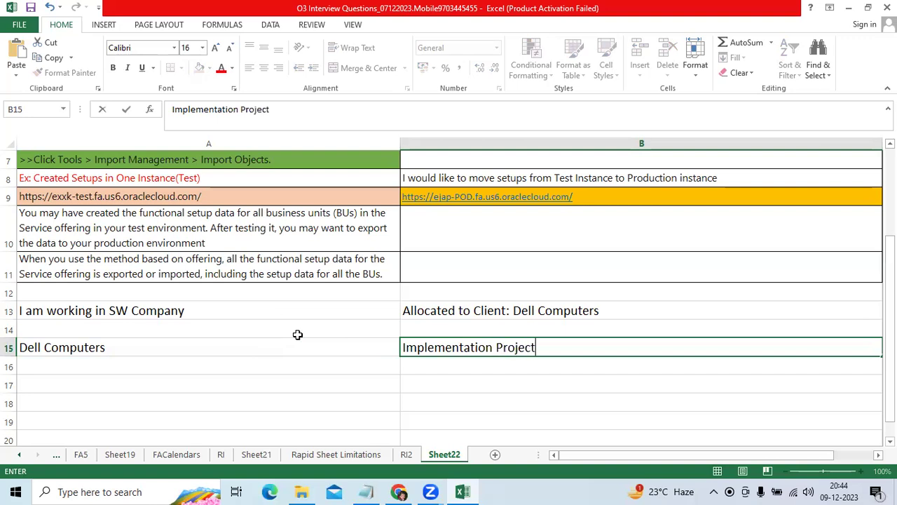
{"action": "type", "text": "/Fusion E"}
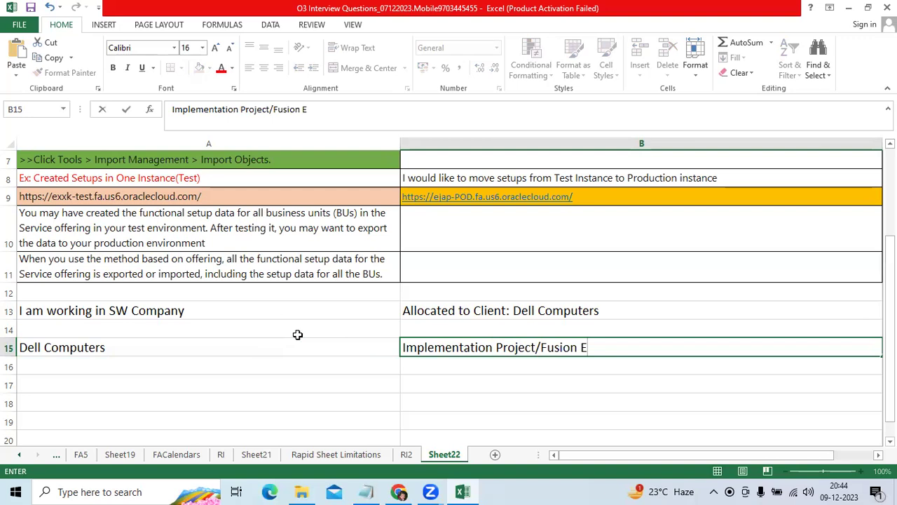
{"action": "key", "text": "BackSpace"}
{"action": "type", "text": "F"}
{"action": "key", "text": "BackSpace"}
{"action": "type", "text": "ERP with Cloud"}
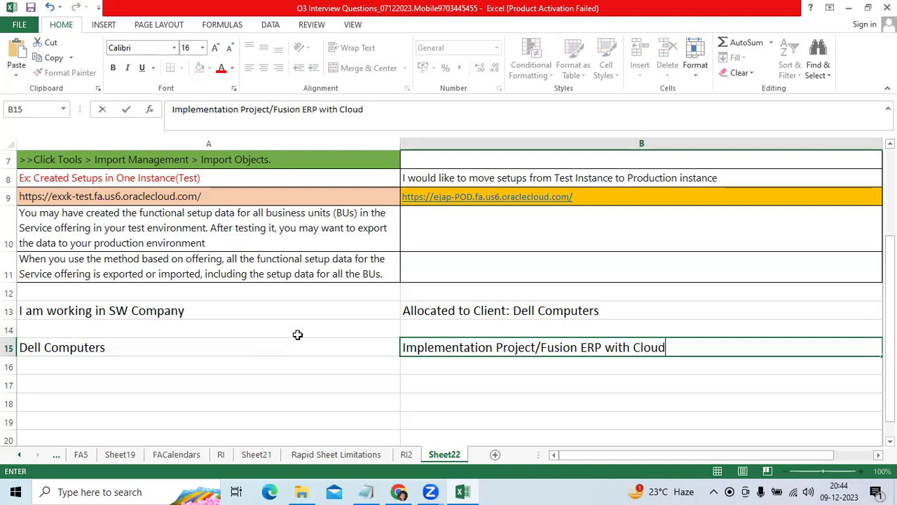
{"action": "key", "text": "ctrl+Return"}
Add '>>Functional Consultant/Application wise' in B16
{"action": "scroll", "coordinate": [297, 334], "scroll_direction": "down", "scroll_amount": 1}
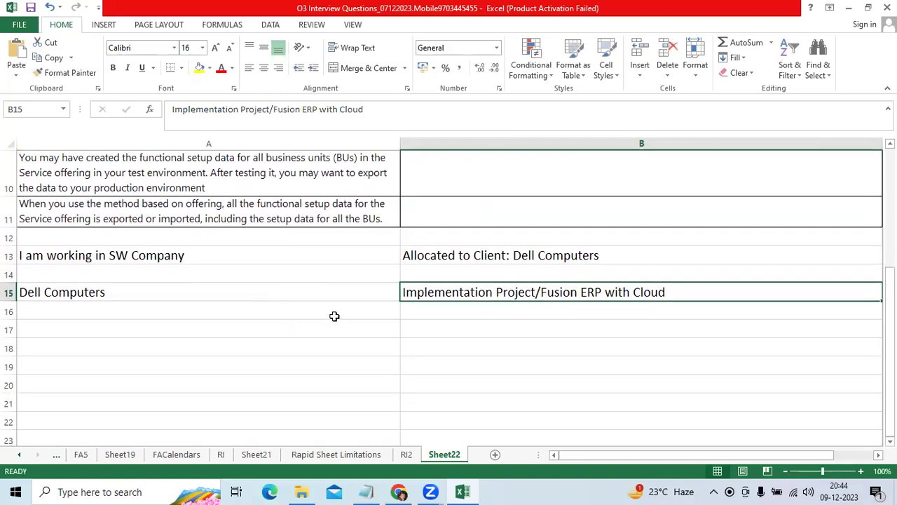
{"action": "left_click", "coordinate": [408, 314]}
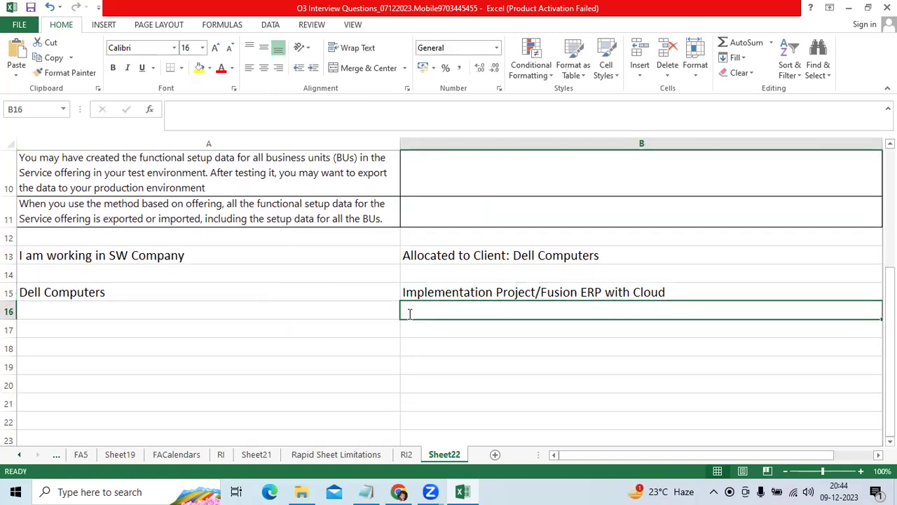
{"action": "type", "text": ">>Functional Consultant"}
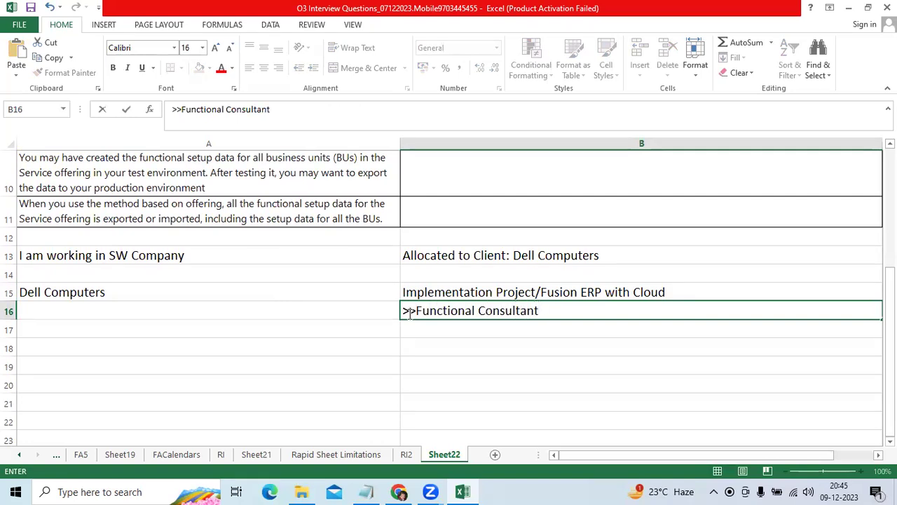
{"action": "type", "text": "/APplic"}
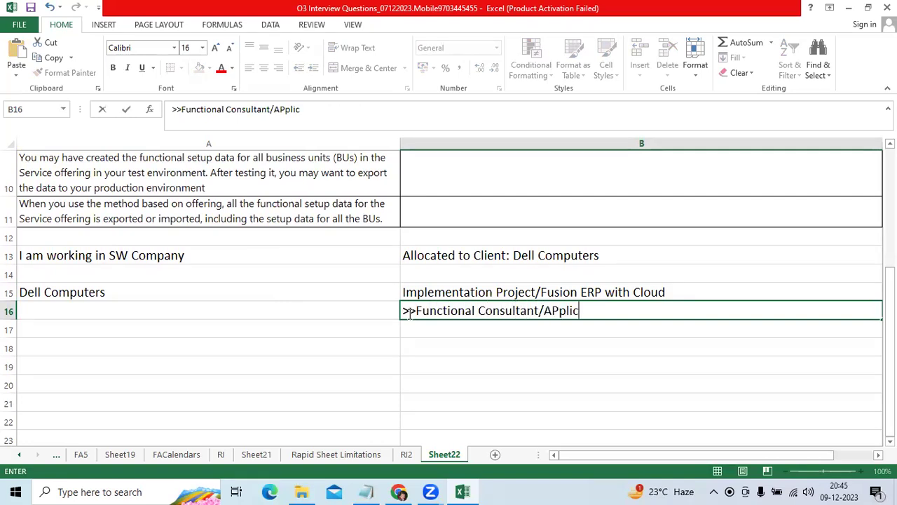
{"action": "type", "text": "ation wise"}
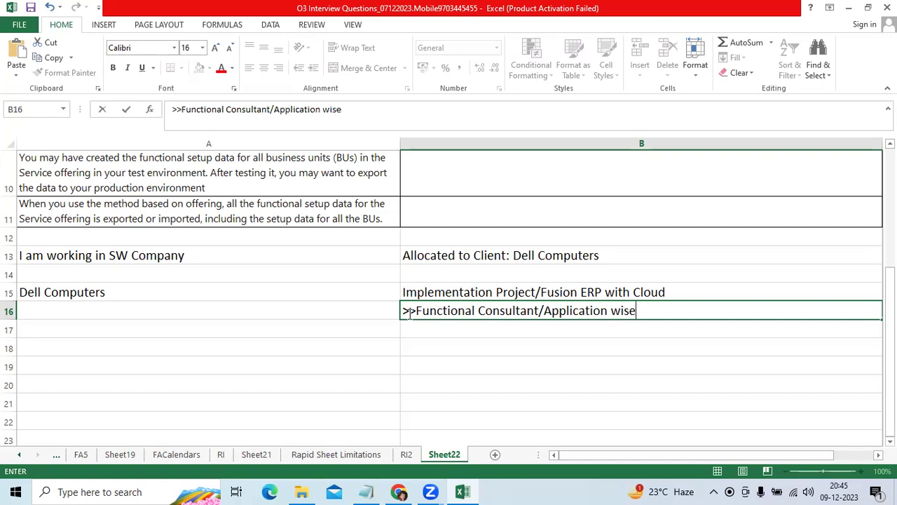
{"action": "key", "text": "Return"}
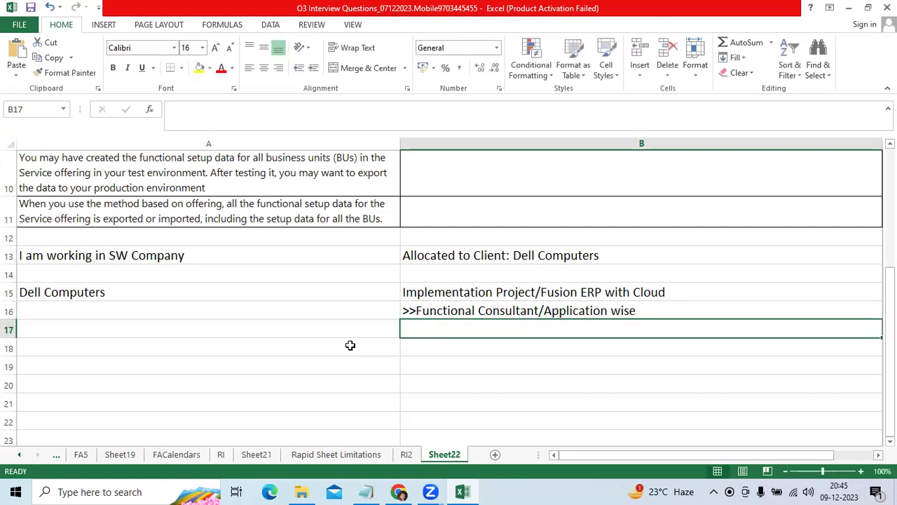
Label A17 'Instances' and enter CRP1 in B17
{"action": "left_click", "coordinate": [354, 334]}
{"action": "type", "text": "Instances"}
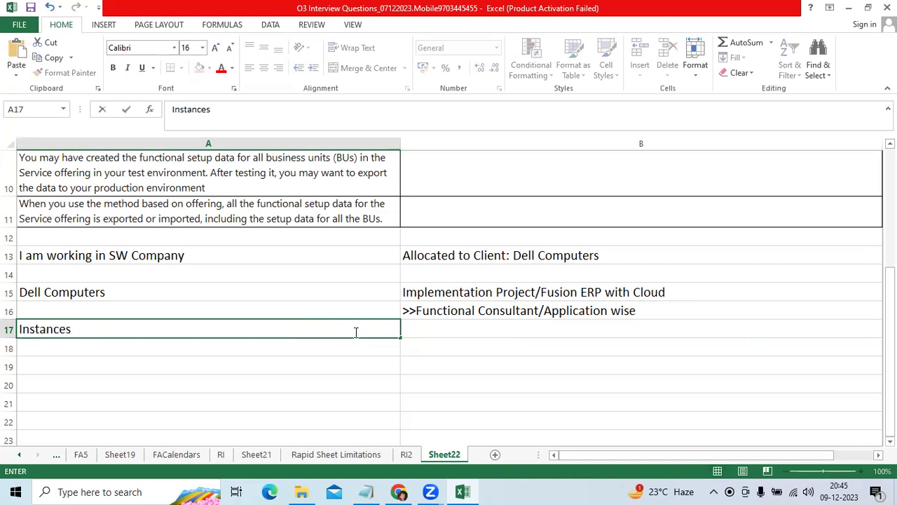
{"action": "key", "text": "Tab"}
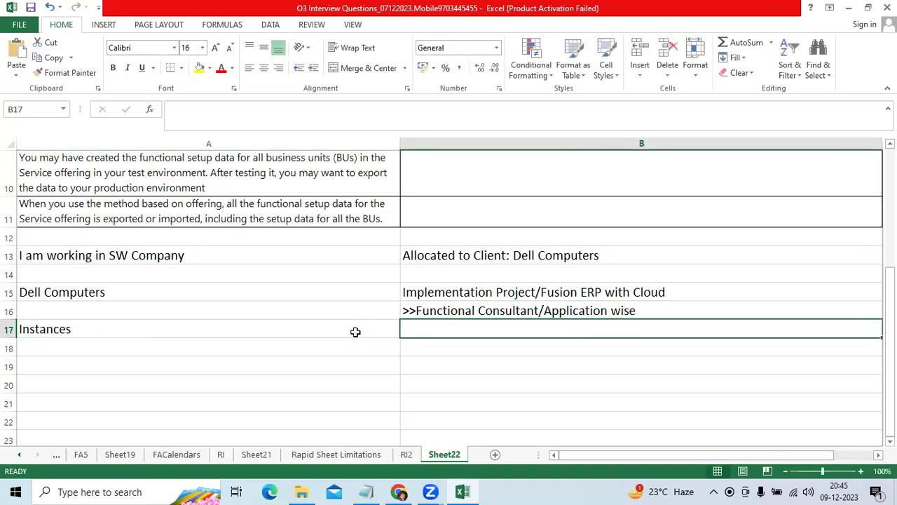
{"action": "type", "text": "CRP"}
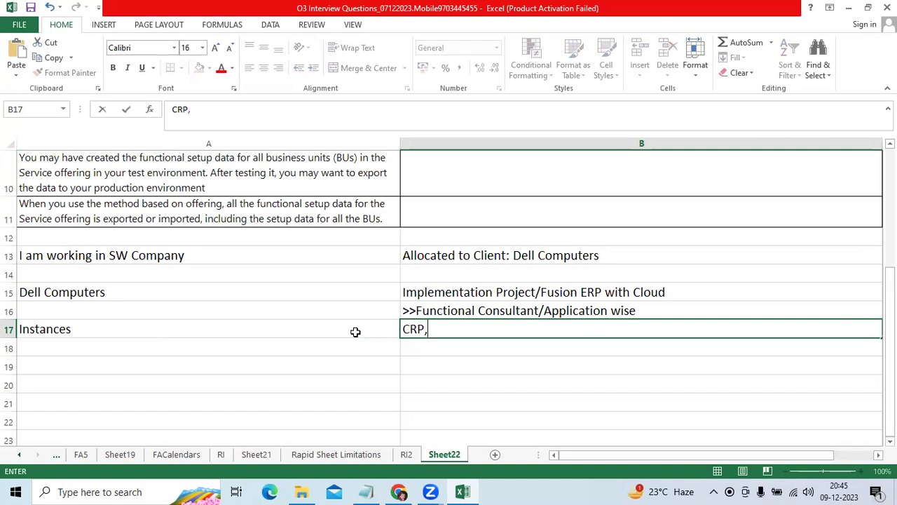
{"action": "type", "text": ",CR"}
{"action": "type", "text": "P"}
{"action": "key", "text": "BackSpace"}
{"action": "key", "text": "BackSpace"}
{"action": "key", "text": "BackSpace"}
{"action": "type", "text": "1"}
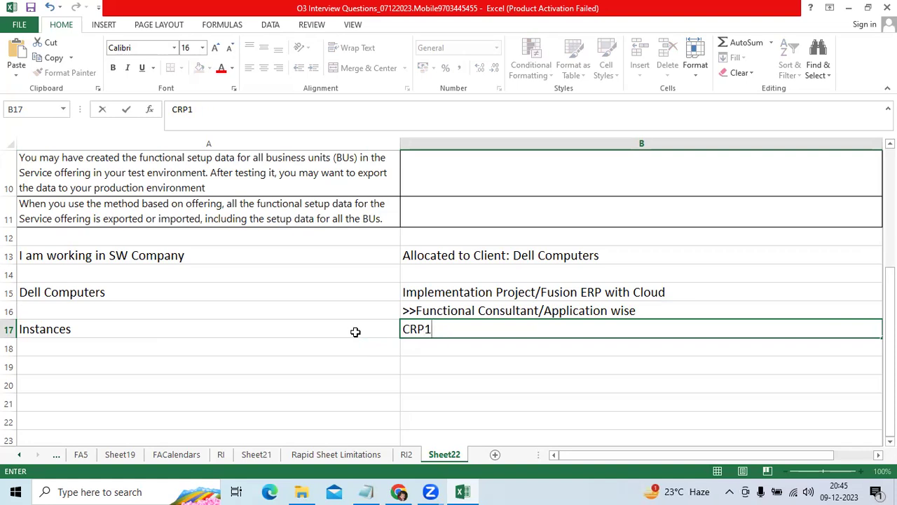
{"action": "key", "text": "Return"}
List CRP2, UAT and Prod/POD in B18:B20
{"action": "type", "text": "cr"}
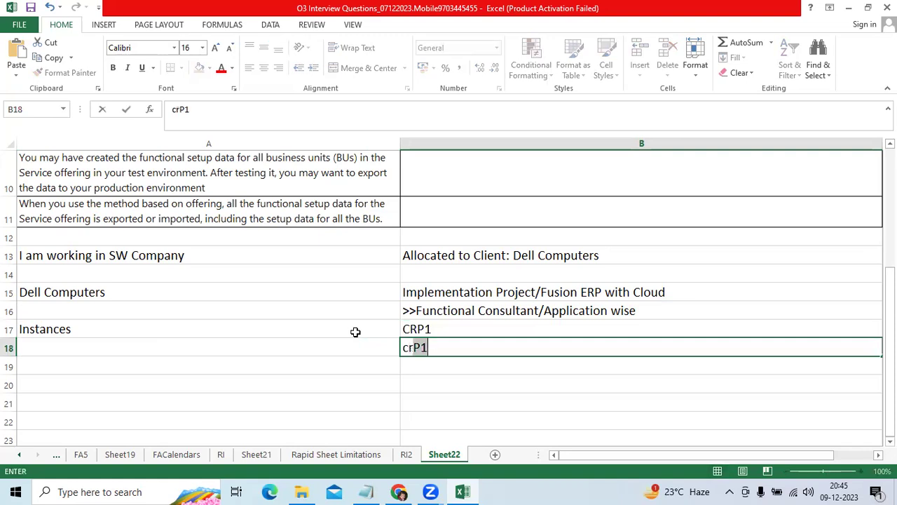
{"action": "key", "text": "BackSpace"}
{"action": "key", "text": "BackSpace"}
{"action": "key", "text": "BackSpace"}
{"action": "type", "text": "CR"}
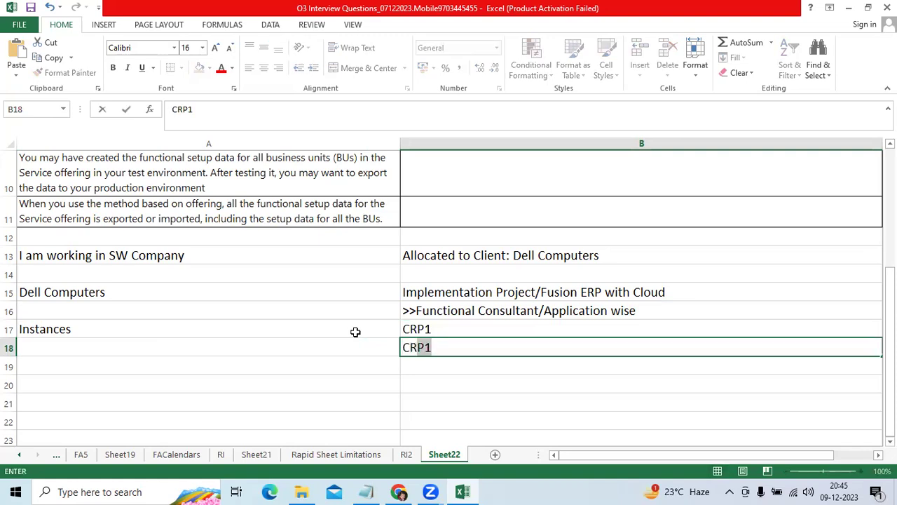
{"action": "type", "text": "P2"}
{"action": "key", "text": "Return"}
{"action": "type", "text": "UAT"}
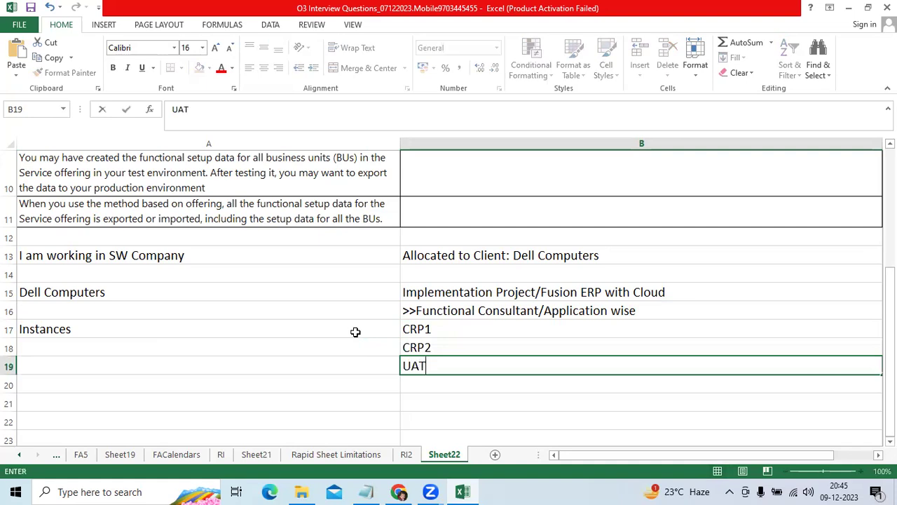
{"action": "key", "text": "Return"}
{"action": "type", "text": "P"}
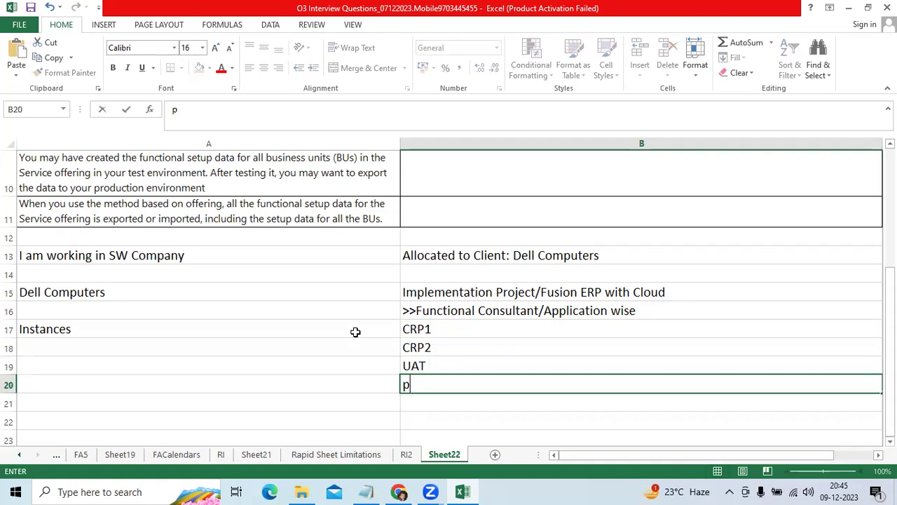
{"action": "type", "text": "rod/POD"}
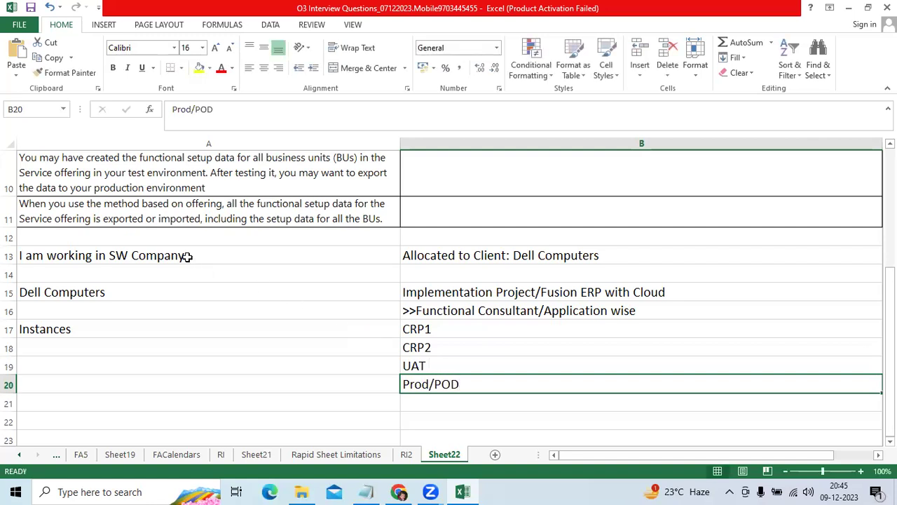
Apply All Borders to the Dell Computers block A13:B20
{"action": "left_click_drag", "start_coordinate": [186, 257], "coordinate": [513, 381]}
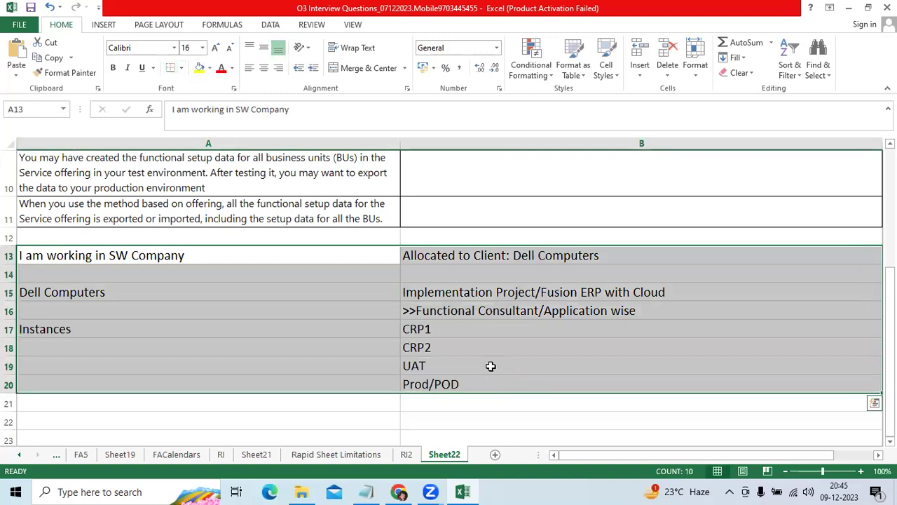
{"action": "left_click", "coordinate": [451, 331]}
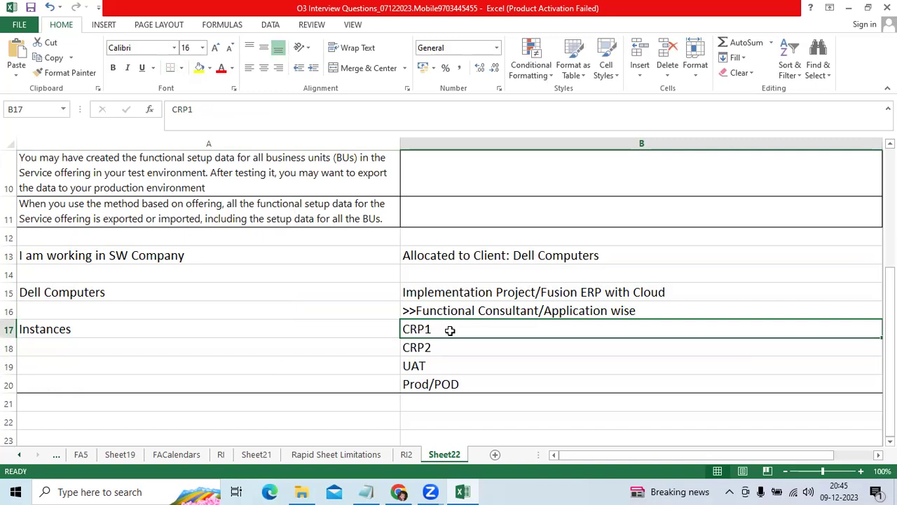
{"action": "left_click_drag", "start_coordinate": [105, 258], "coordinate": [463, 384]}
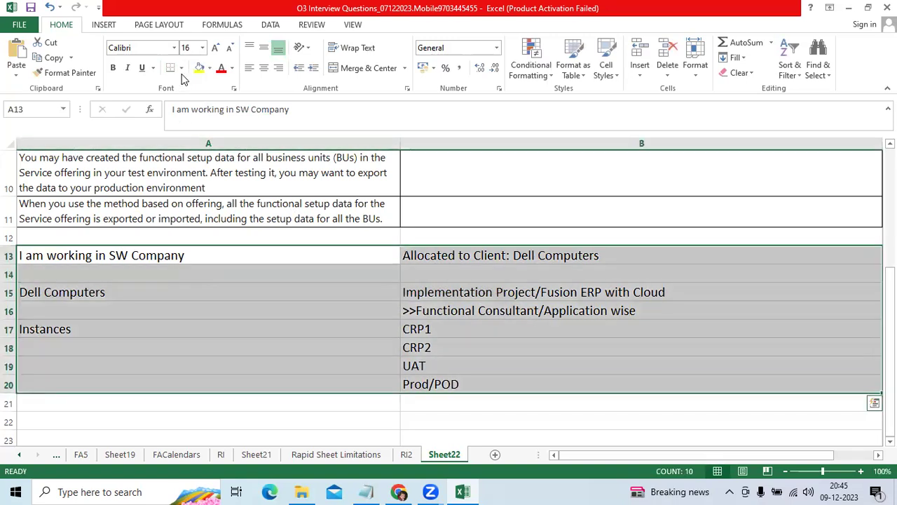
{"action": "left_click", "coordinate": [182, 69]}
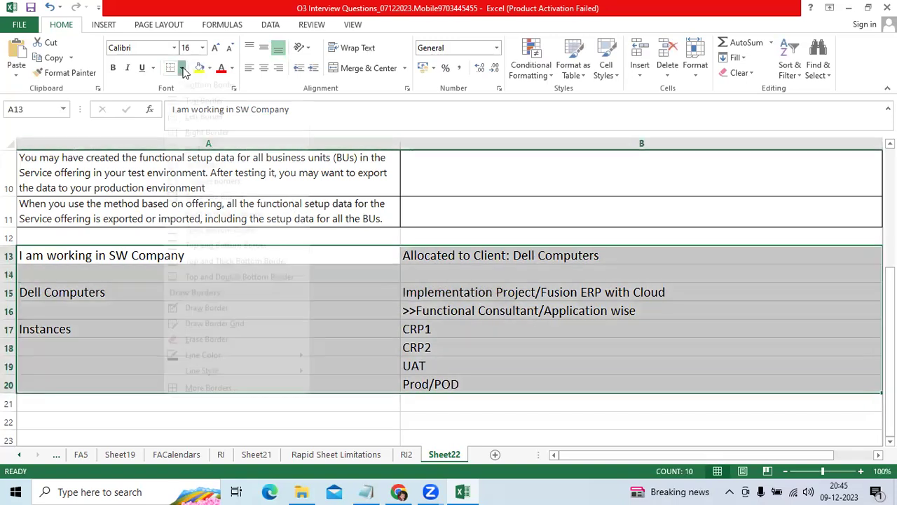
{"action": "left_click", "coordinate": [194, 180]}
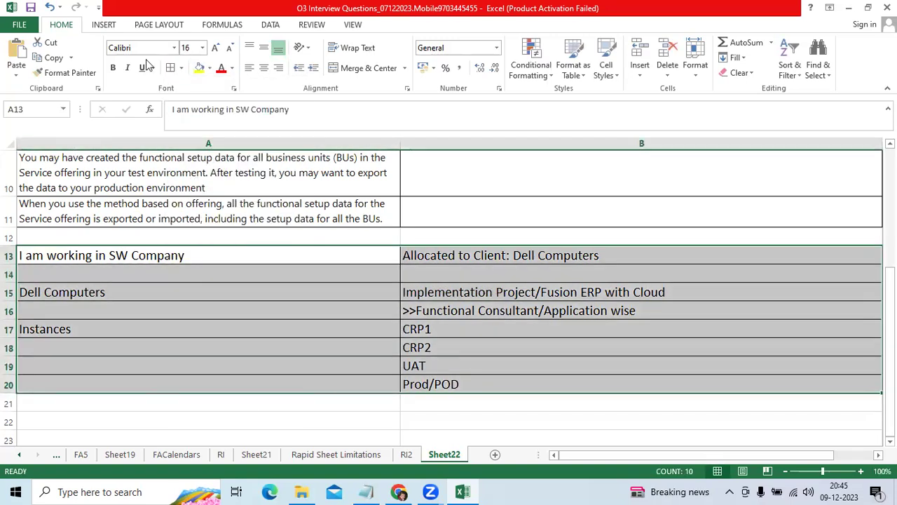
{"action": "left_click", "coordinate": [436, 344]}
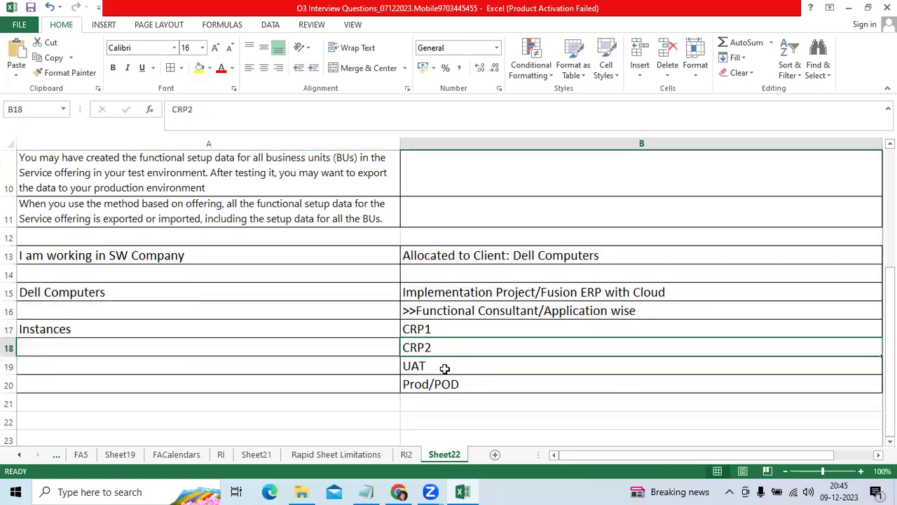
Point out the CRP1, CRP2 and UAT instance rows
{"action": "left_click", "coordinate": [440, 331]}
{"action": "left_click", "coordinate": [436, 347]}
{"action": "left_click", "coordinate": [437, 369]}
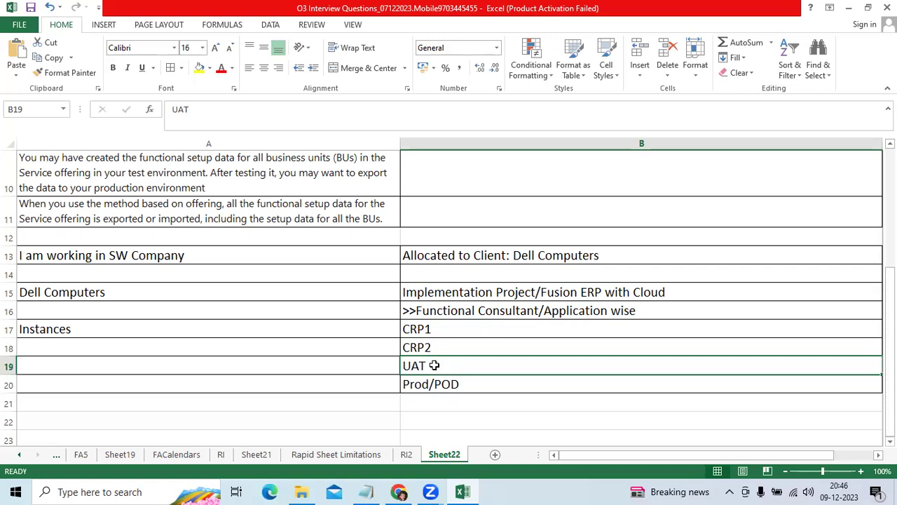
{"action": "scroll", "coordinate": [437, 346], "scroll_direction": "down", "scroll_amount": 1}
{"action": "scroll", "coordinate": [437, 347], "scroll_direction": "up", "scroll_amount": 1}
{"action": "scroll", "coordinate": [436, 362], "scroll_direction": "down", "scroll_amount": 1}
Enter 'Natco' in A22 below the Prod/POD row
{"action": "left_click", "coordinate": [453, 301]}
{"action": "left_click", "coordinate": [456, 289]}
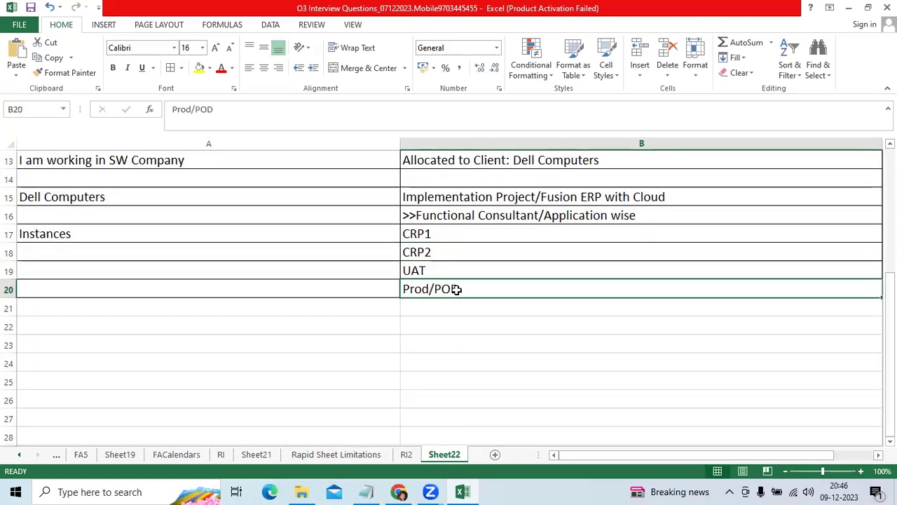
{"action": "left_click", "coordinate": [271, 328]}
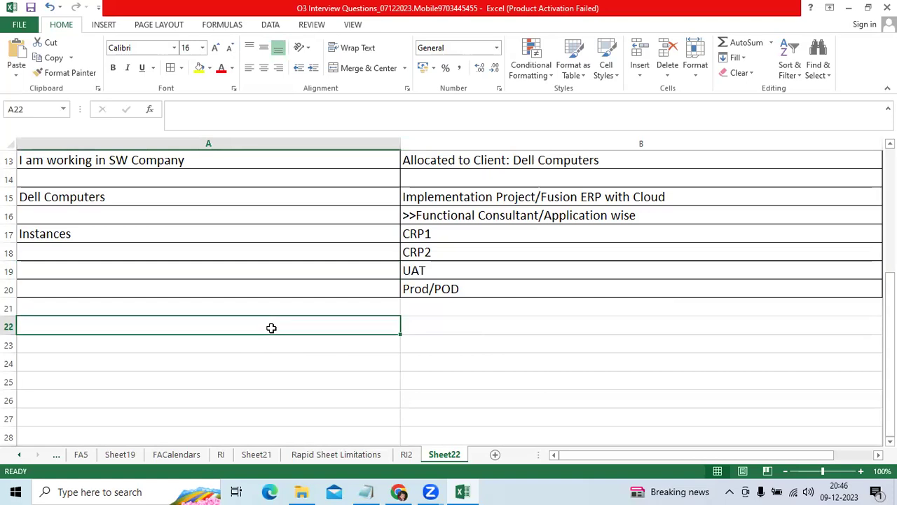
{"action": "type", "text": "Natco"}
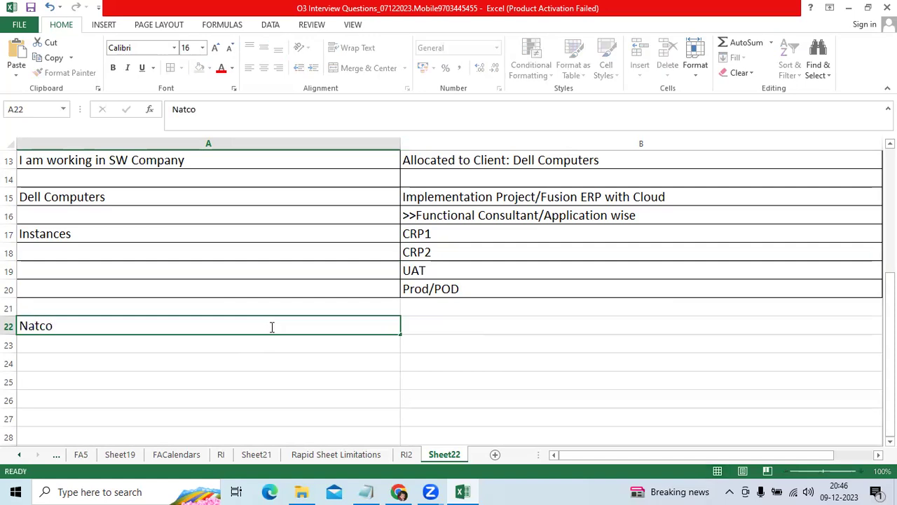
{"action": "key", "text": "Tab"}
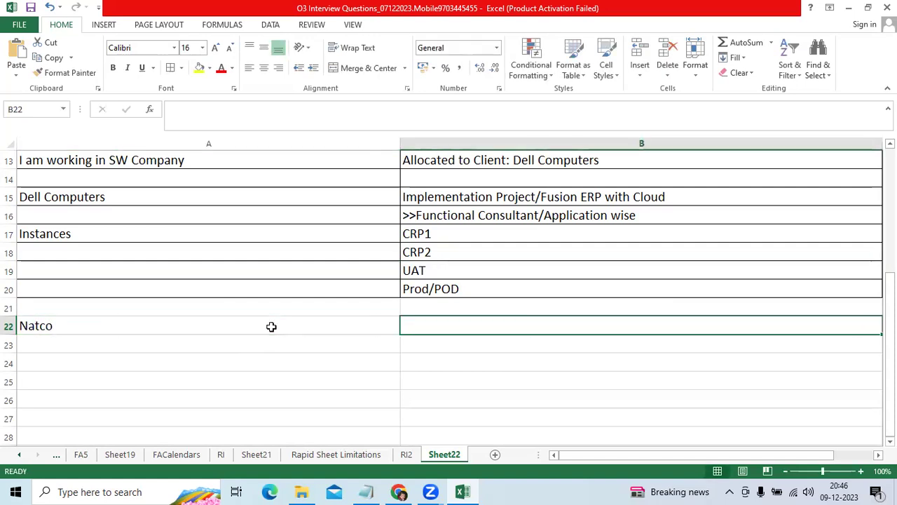
List DEV, TEST, QA and PROD in B22:B25
{"action": "type", "text": "DEV"}
{"action": "key", "text": "Return"}
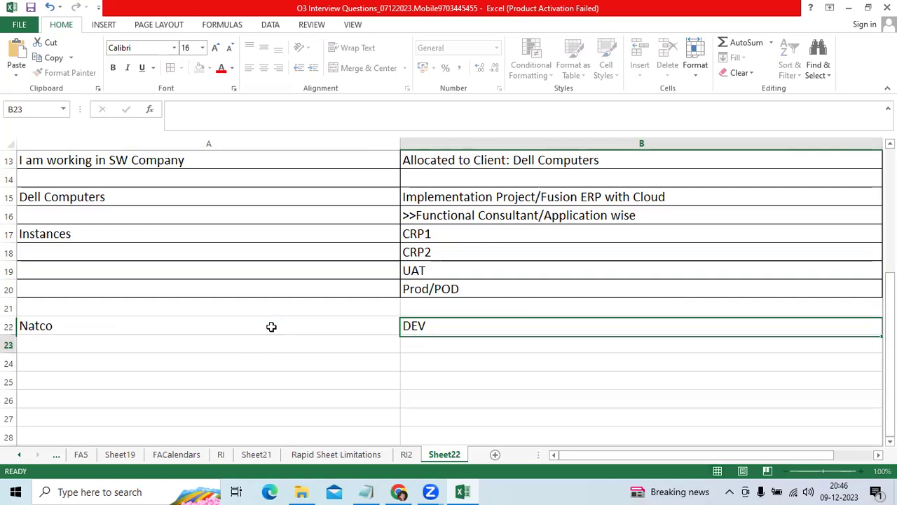
{"action": "type", "text": "TEST"}
{"action": "key", "text": "Return"}
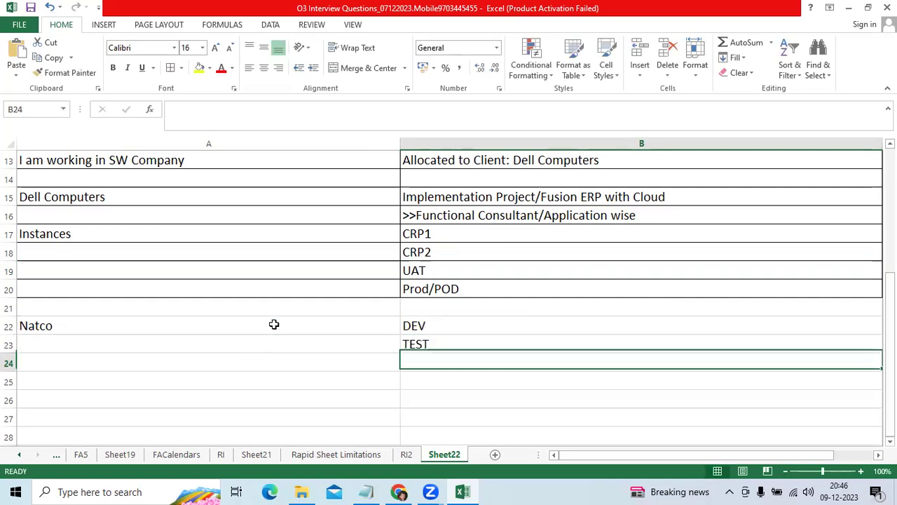
{"action": "type", "text": "QA"}
{"action": "key", "text": "Return"}
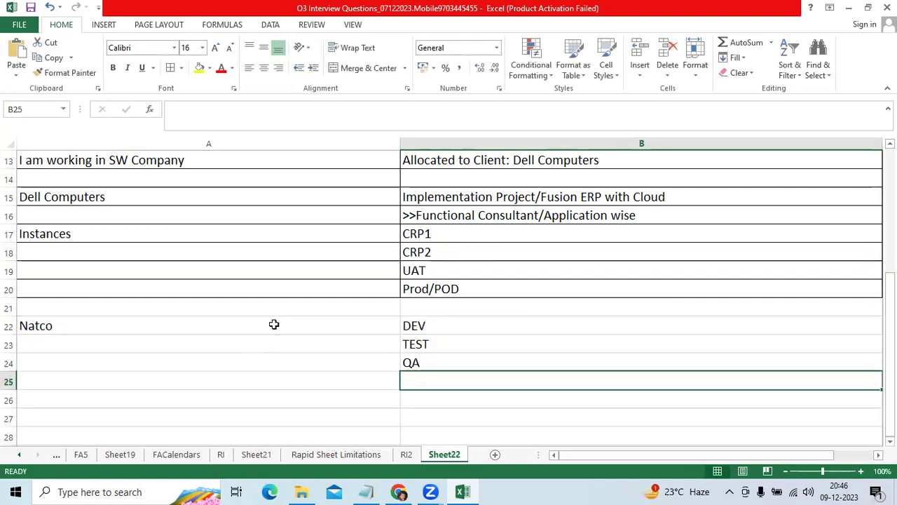
{"action": "type", "text": "PROD"}
{"action": "key", "text": "ctrl+Return"}
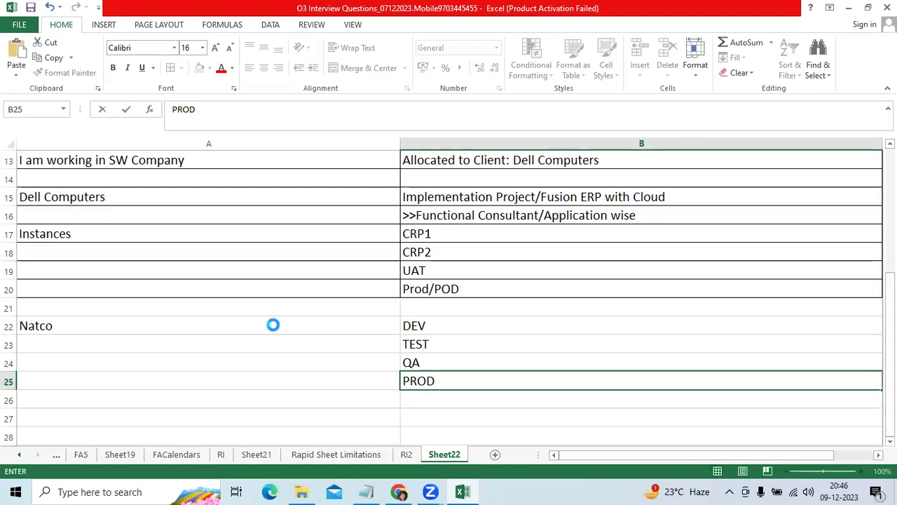
Border the Natco block A22:B25
{"action": "left_click_drag", "start_coordinate": [190, 324], "coordinate": [492, 380]}
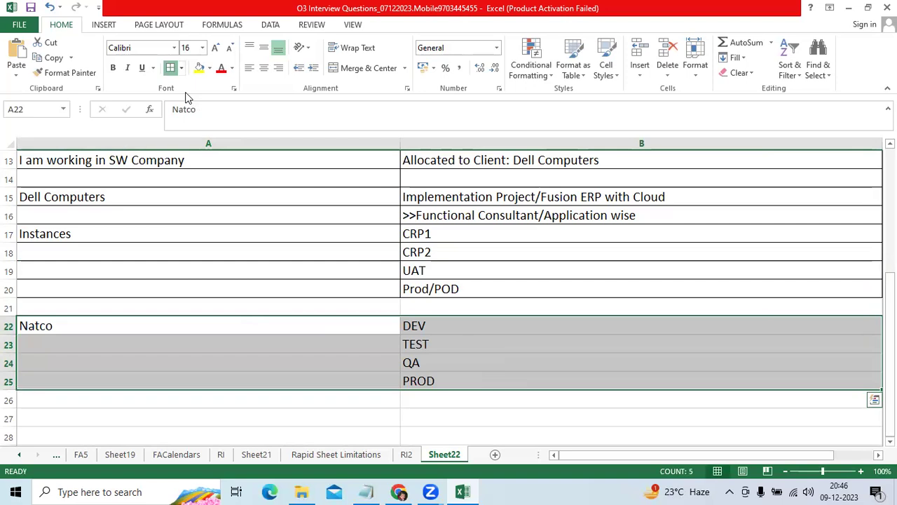
{"action": "scroll", "coordinate": [370, 264], "scroll_direction": "down", "scroll_amount": 2}
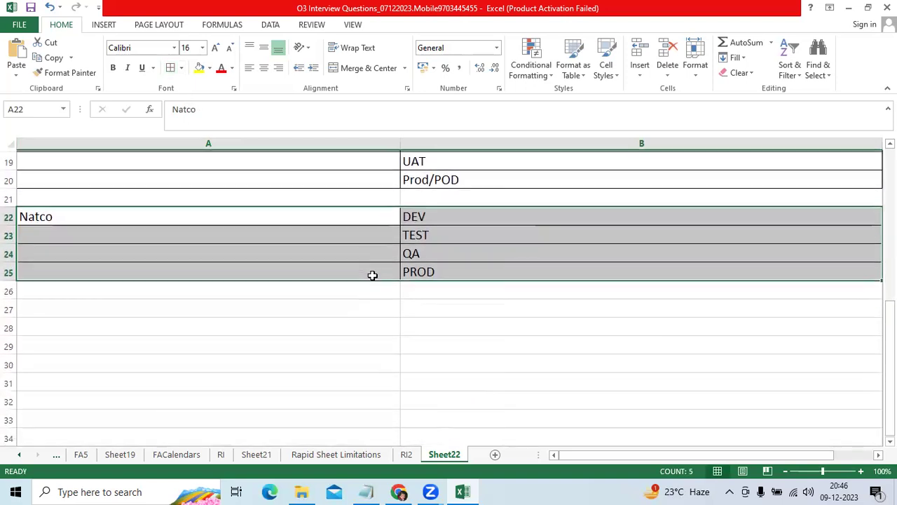
{"action": "left_click", "coordinate": [295, 326]}
Enter 'I Completed Setups in QA/UAT Instance' in A27
{"action": "left_click", "coordinate": [299, 305]}
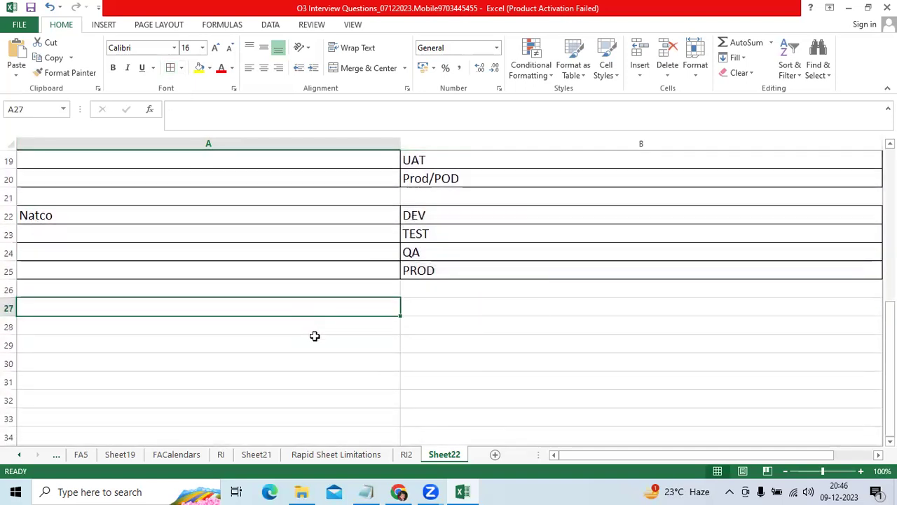
{"action": "type", "text": "i cOMPLETED"}
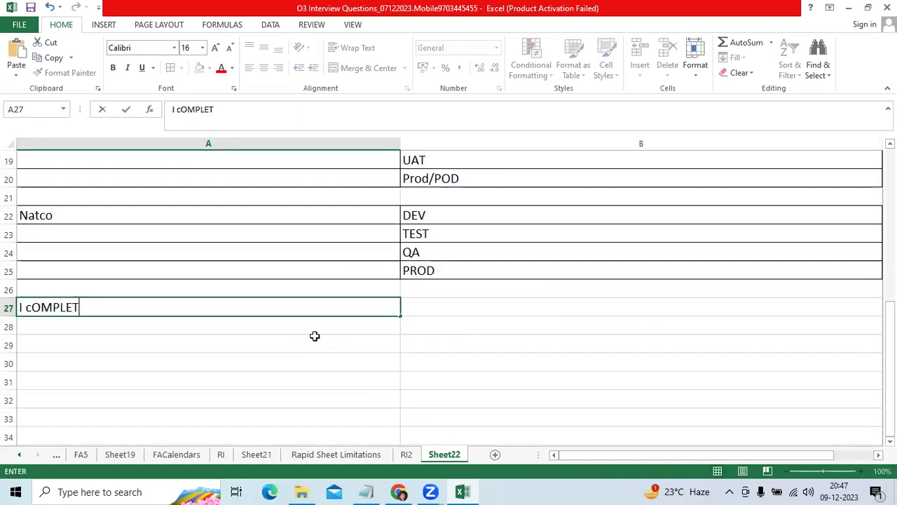
{"action": "type", "text": " Setups "}
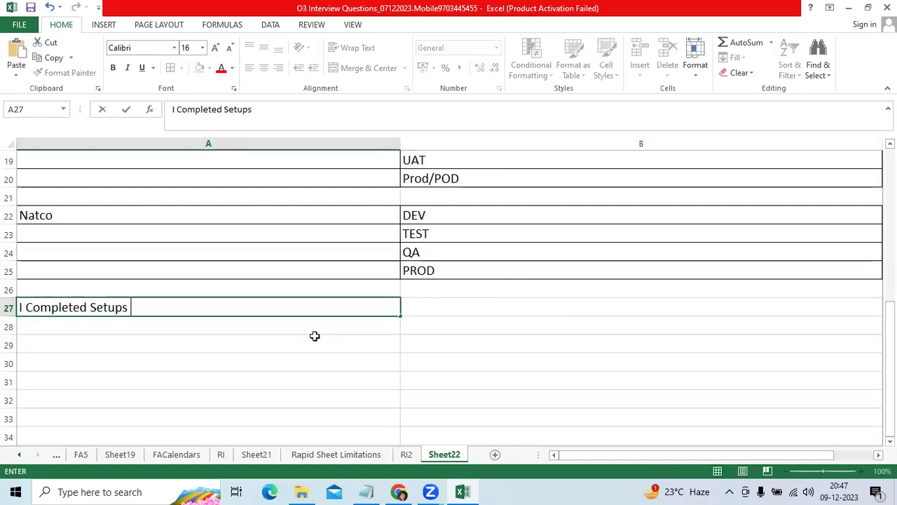
{"action": "type", "text": "in QA/UA"}
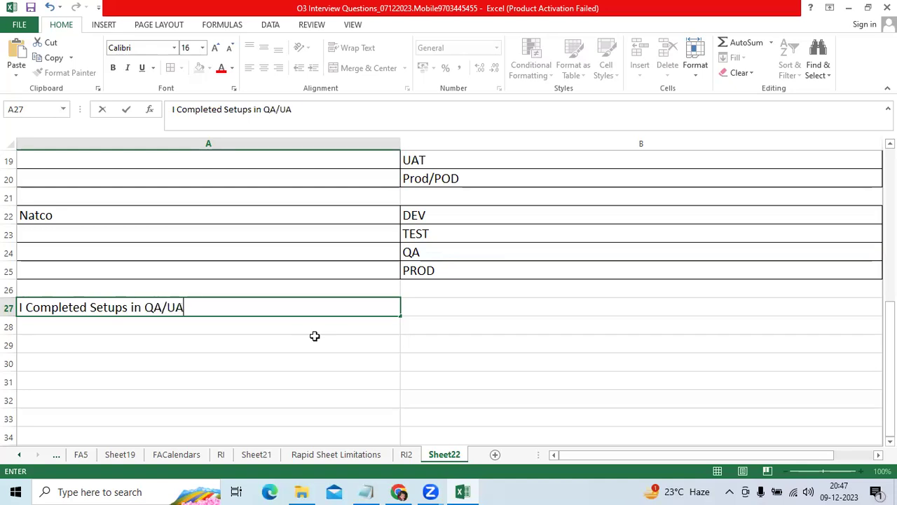
{"action": "type", "text": "T Instance"}
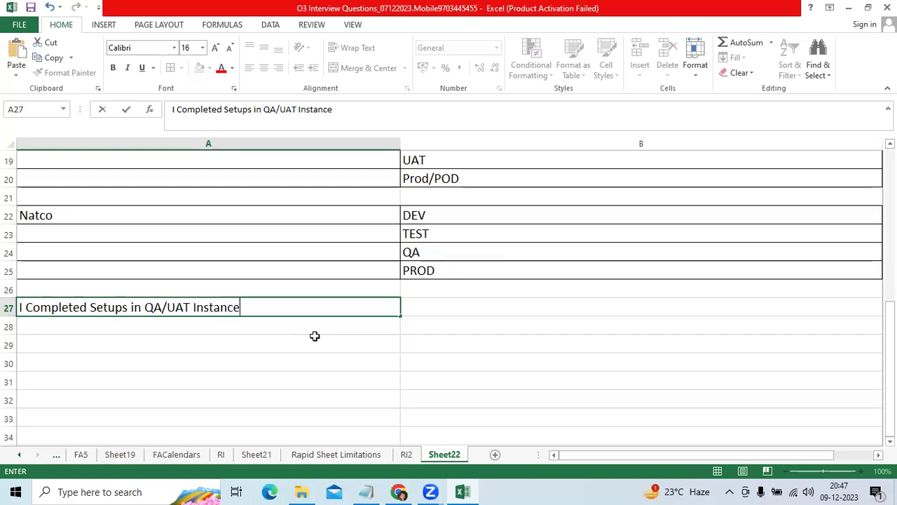
{"action": "key", "text": "Tab"}
Enter 'Users are tested/Confirmed all scenarios are working well' in B27
{"action": "type", "text": "Users are"}
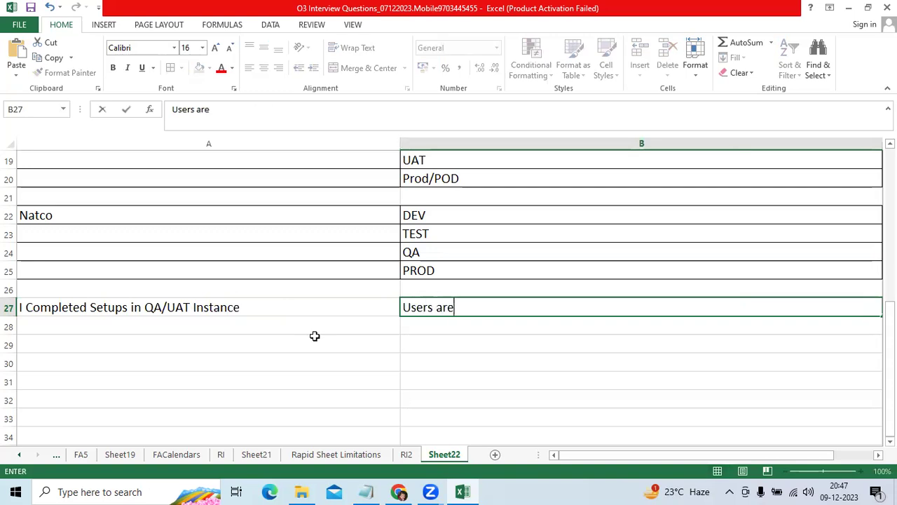
{"action": "type", "text": " tested/"}
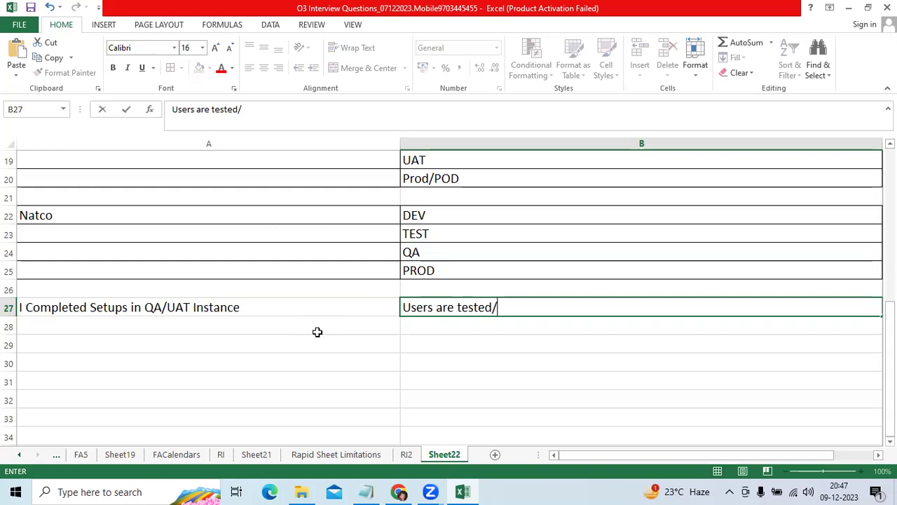
{"action": "type", "text": "Confirme"}
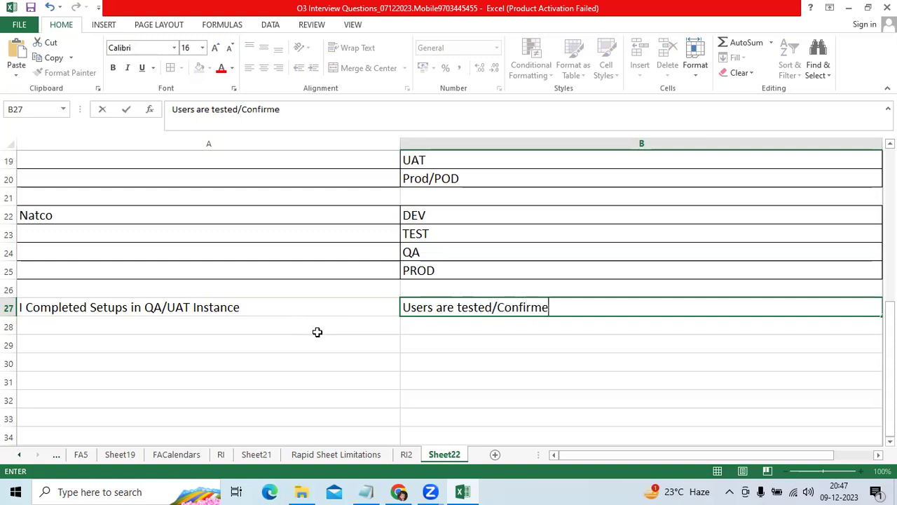
{"action": "type", "text": "d all scenario"}
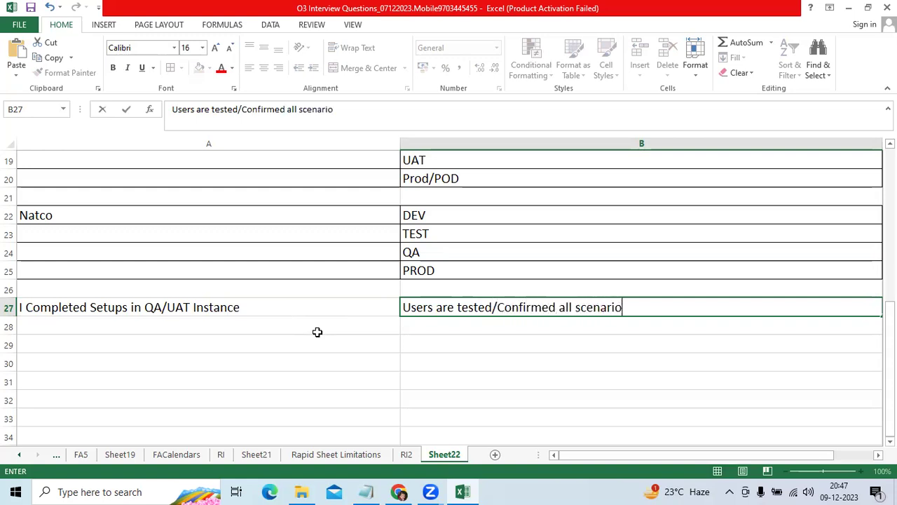
{"action": "type", "text": "s are worki"}
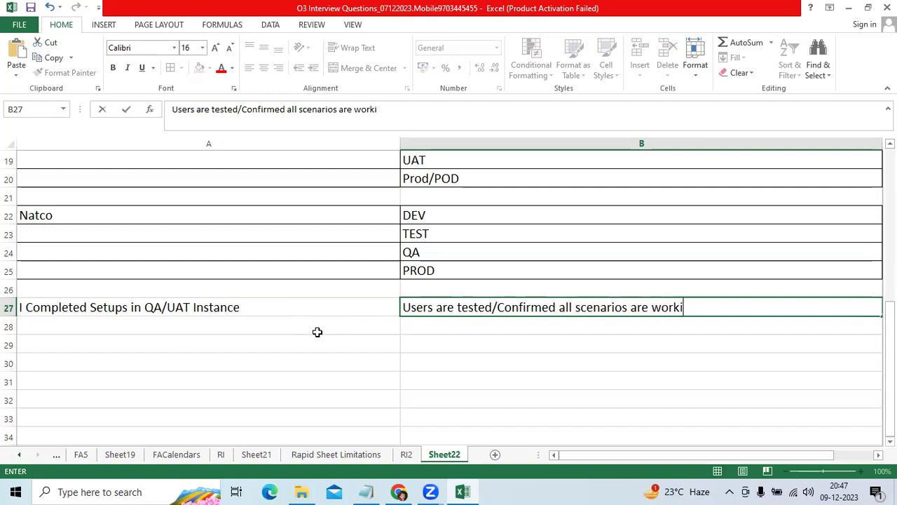
{"action": "type", "text": "well"}
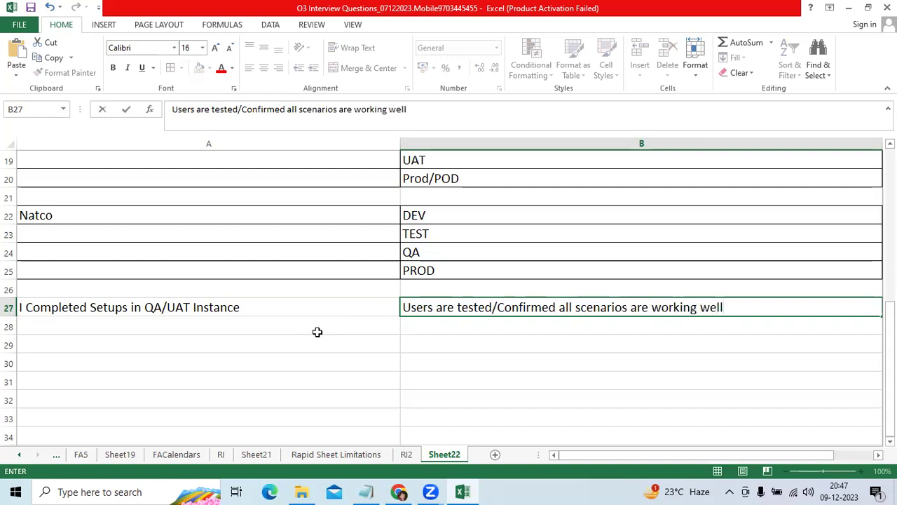
{"action": "key", "text": "ctrl+Return"}
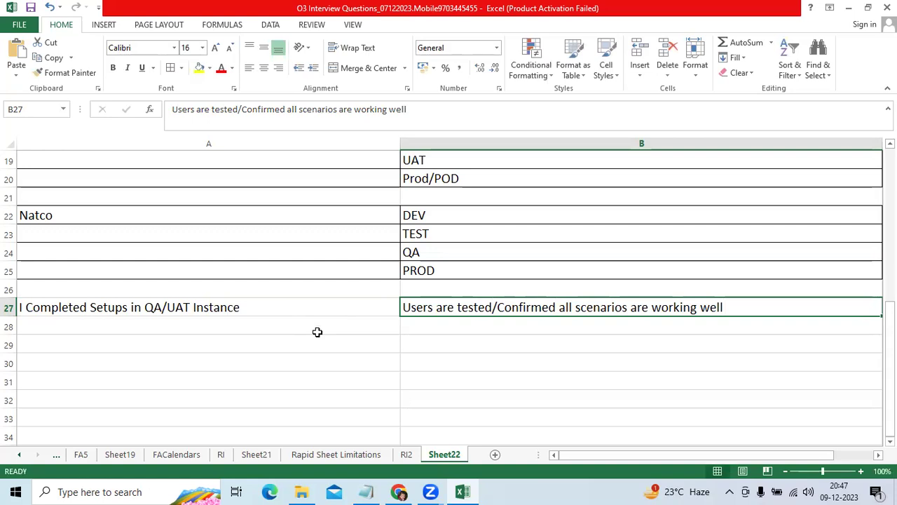
{"action": "scroll", "coordinate": [259, 353], "scroll_direction": "up", "scroll_amount": 1}
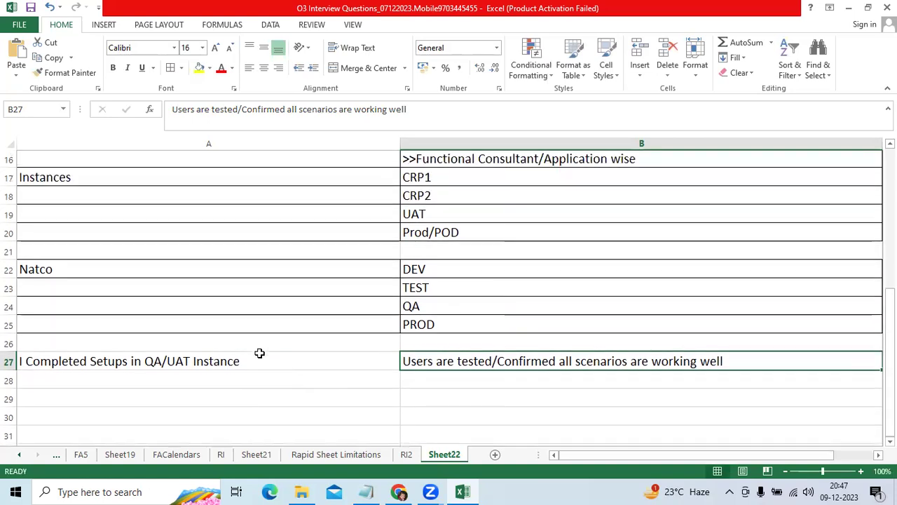
{"action": "scroll", "coordinate": [260, 352], "scroll_direction": "down", "scroll_amount": 1}
Enter 'As a Functional Consultant/Decided all setups are looks good/Sign off From client' in A29
{"action": "left_click", "coordinate": [256, 345]}
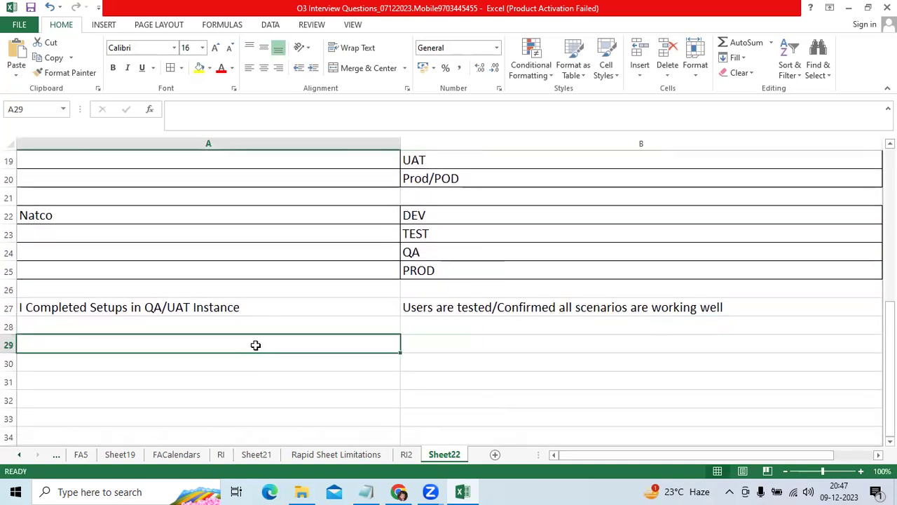
{"action": "type", "text": "As c"}
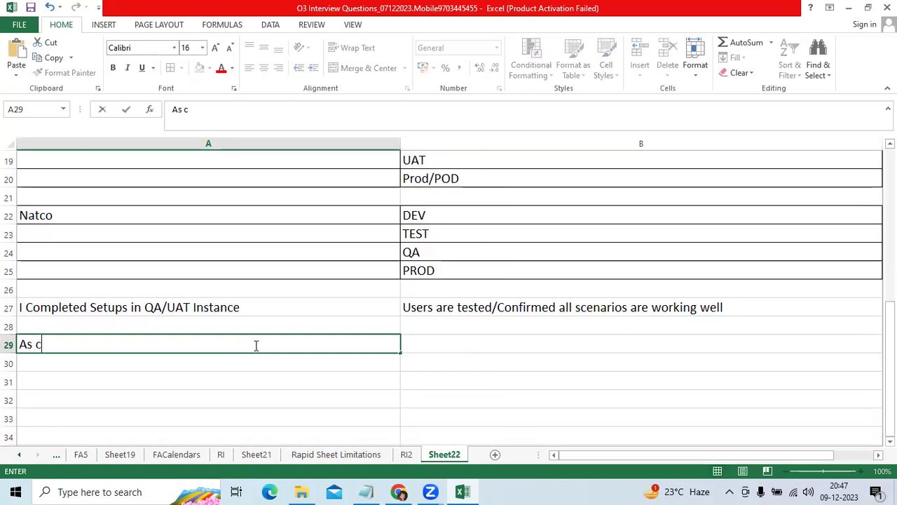
{"action": "key", "text": "BackSpace"}
{"action": "type", "text": "a Functiona"}
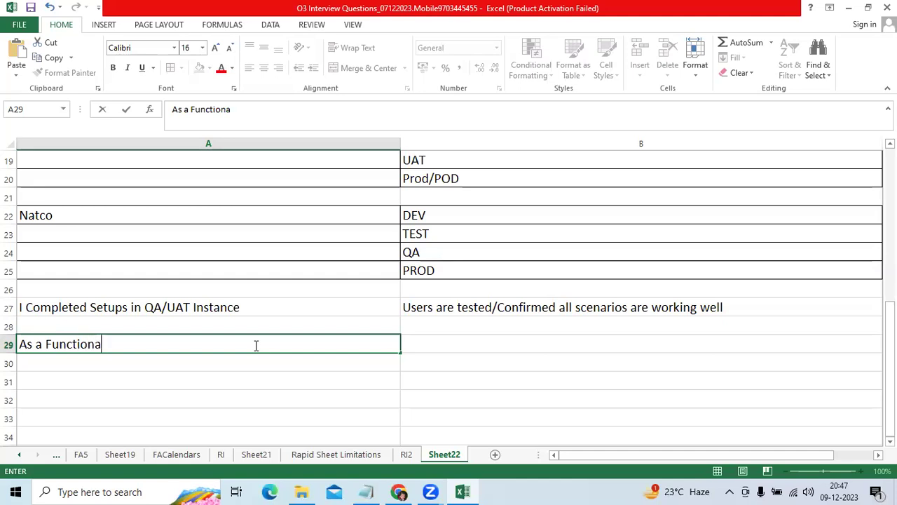
{"action": "type", "text": "l Consultant/"}
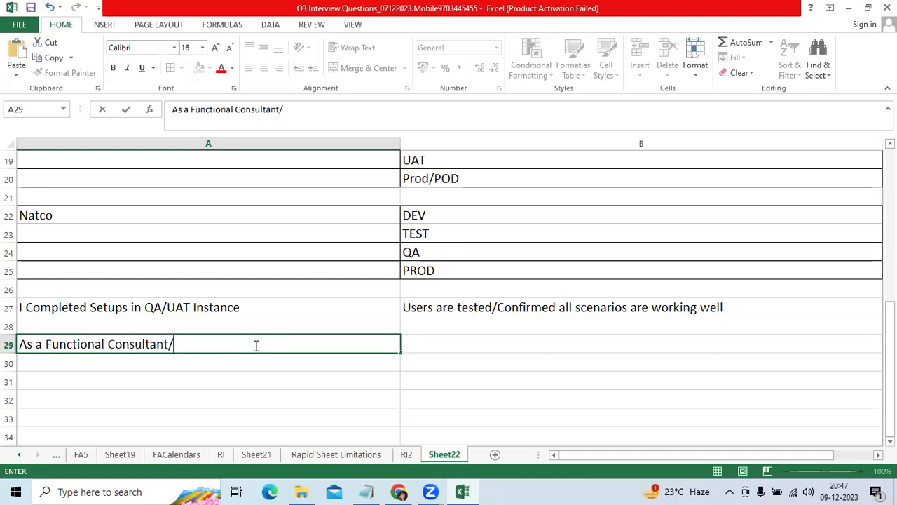
{"action": "type", "text": "Decided all set"}
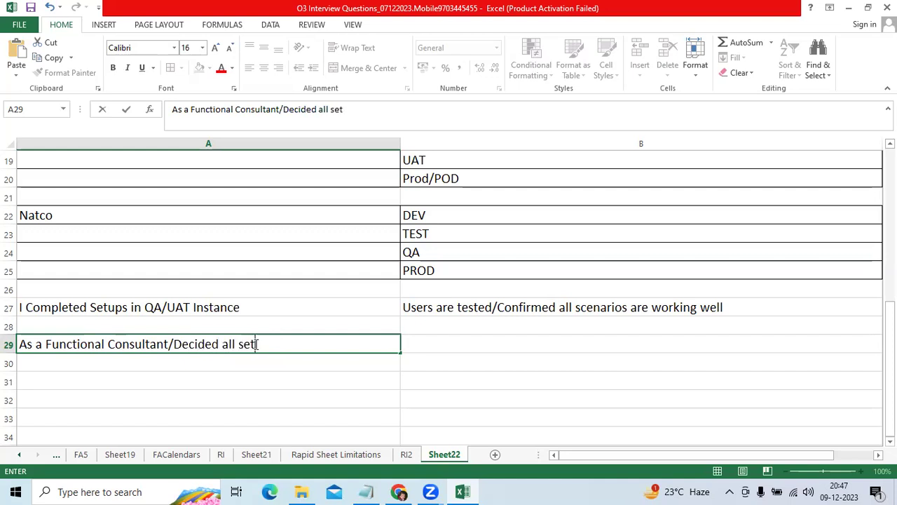
{"action": "type", "text": "ups are"}
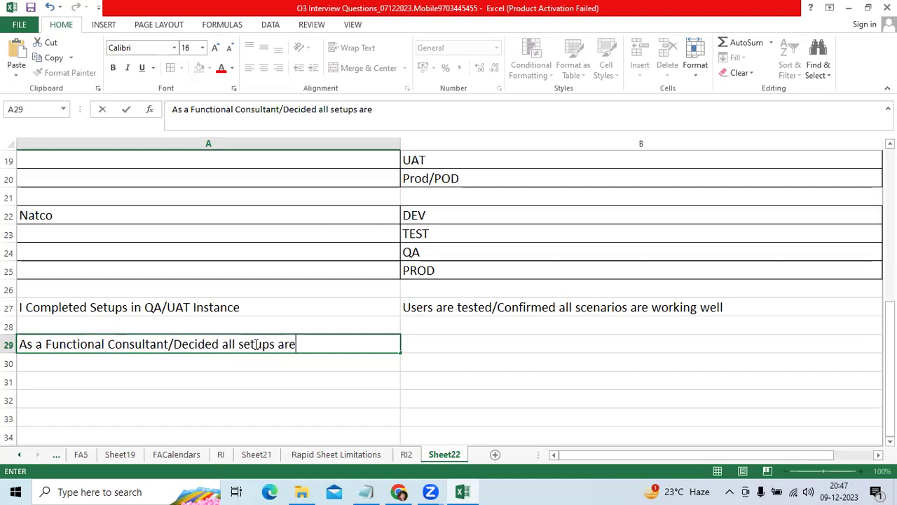
{"action": "type", "text": " looks g"}
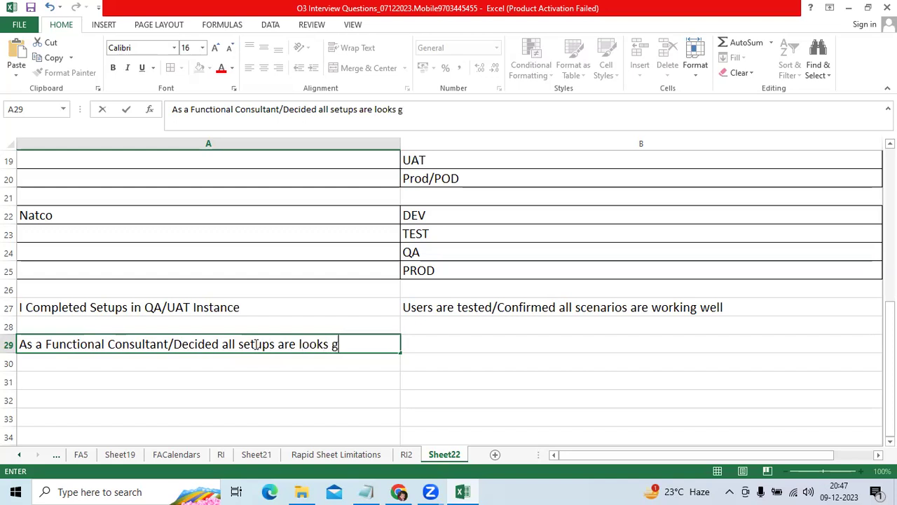
{"action": "type", "text": "ood/Sig"}
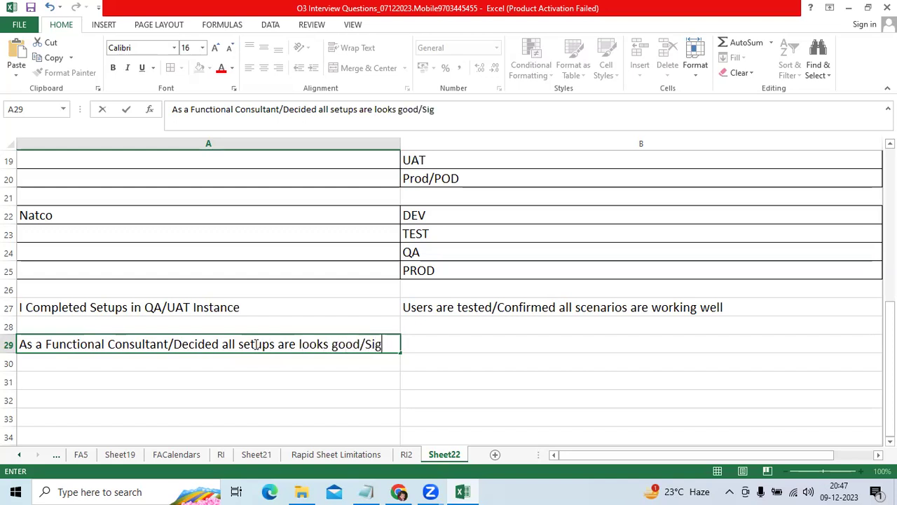
{"action": "type", "text": "n off From client"}
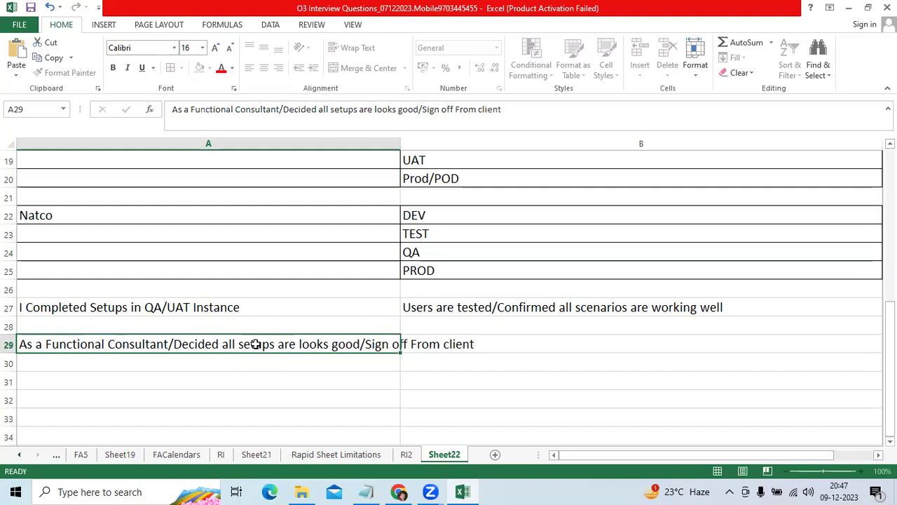
{"action": "left_click", "coordinate": [260, 379]}
Wrap the A29 sign-off text onto two lines
{"action": "left_click", "coordinate": [269, 347]}
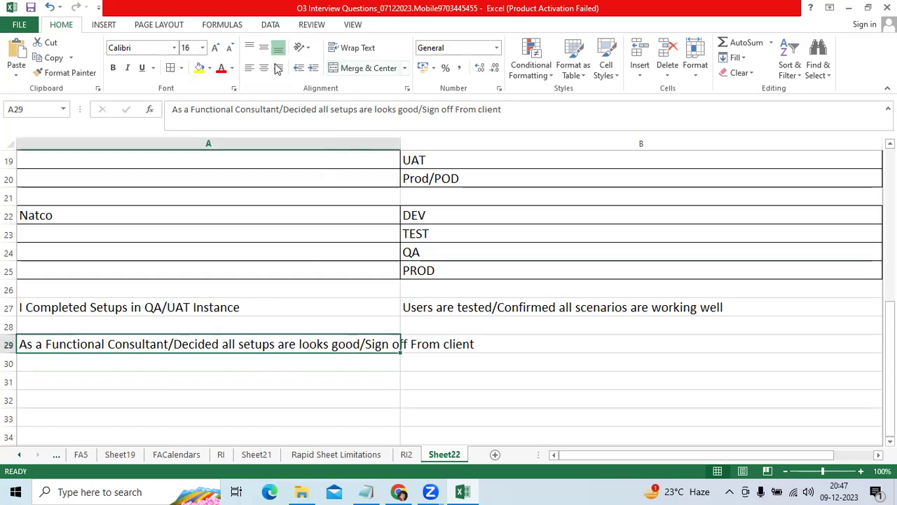
{"action": "left_click", "coordinate": [359, 49]}
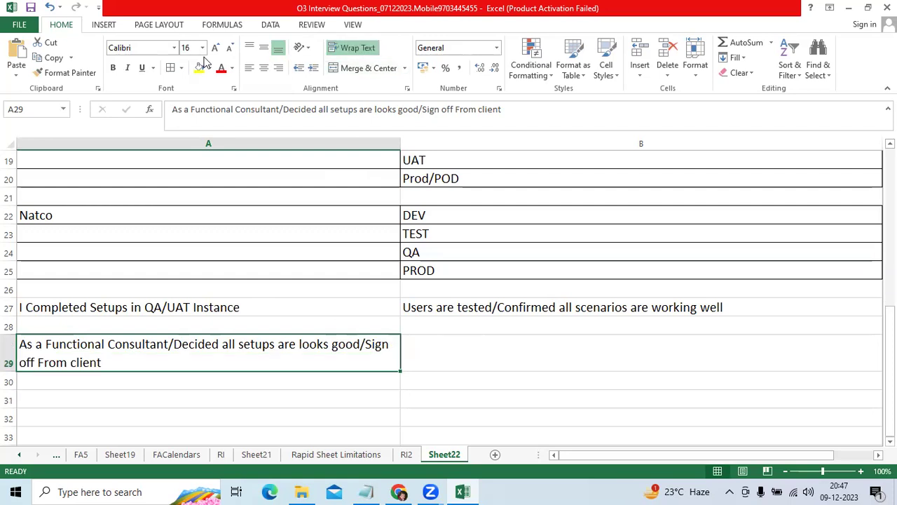
{"action": "left_click", "coordinate": [458, 357]}
Enter 'I would like to move setup data from UAT to Prod Instance', 'From QA to Prod', 'From Test to Prod' in B29:B31
{"action": "type", "text": "I w"}
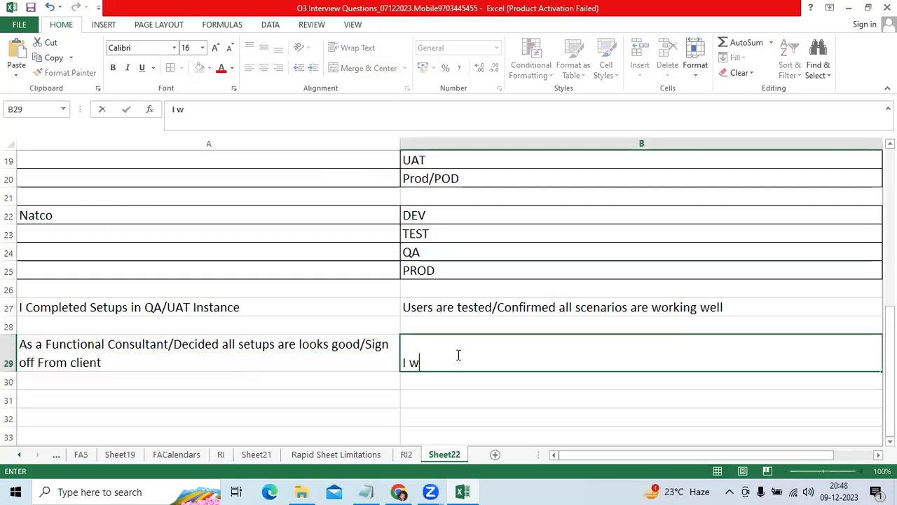
{"action": "type", "text": "ould like to move setup dat"}
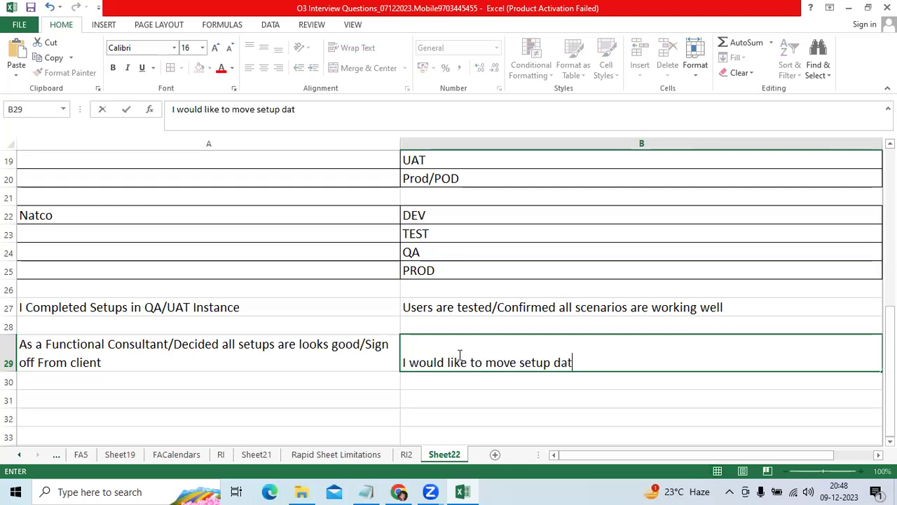
{"action": "type", "text": "a from UAT to"}
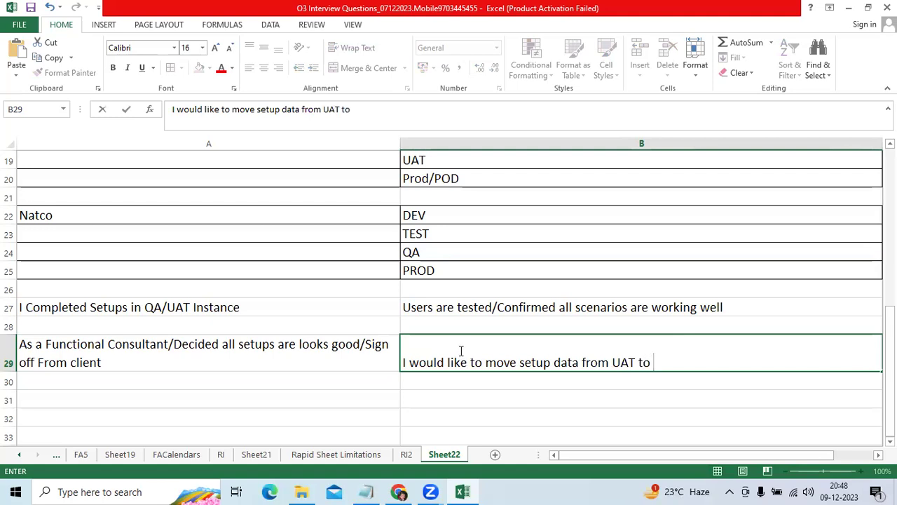
{"action": "type", "text": " Prod Instanc"}
{"action": "key", "text": "Return"}
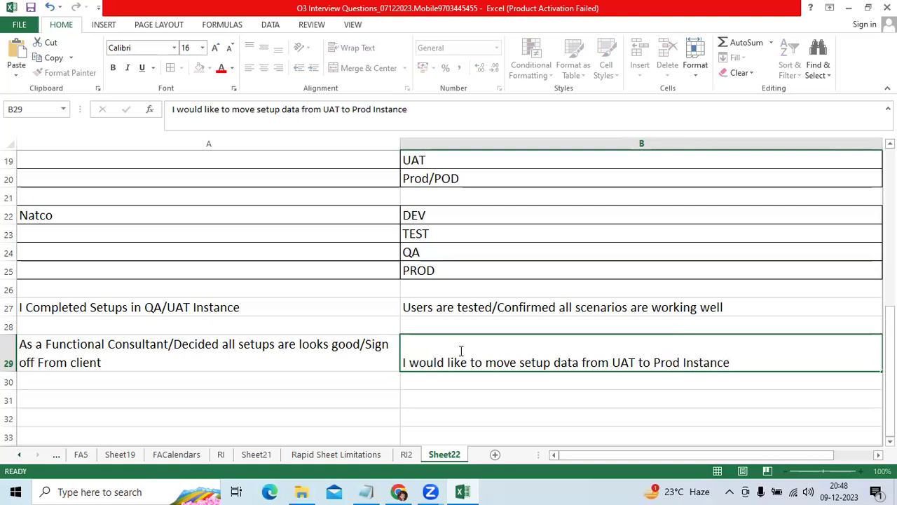
{"action": "type", "text": "Fro"}
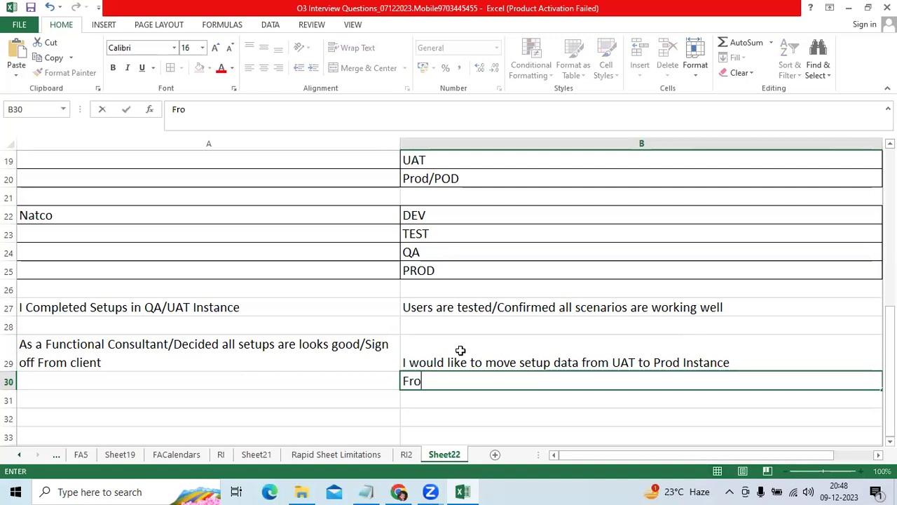
{"action": "type", "text": "m QA to"}
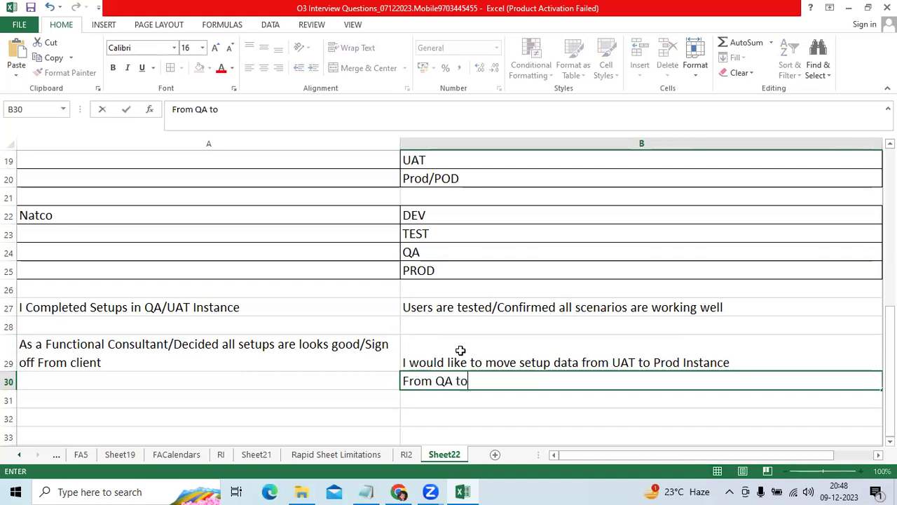
{"action": "type", "text": "UA"}
{"action": "key", "text": "BackSpace"}
{"action": "key", "text": "BackSpace"}
{"action": "type", "text": "Prod"}
{"action": "key", "text": "Return"}
{"action": "type", "text": "From "}
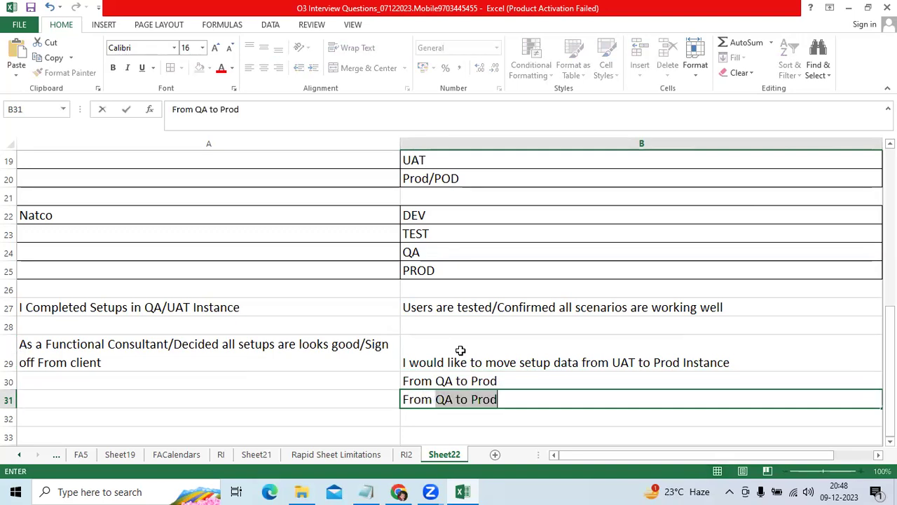
{"action": "type", "text": "Test to PRod"}
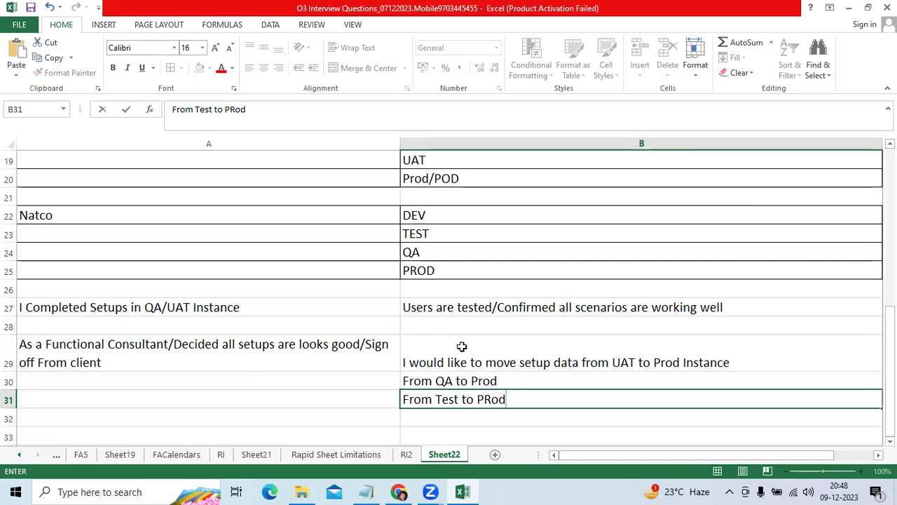
{"action": "key", "text": "ctrl+Return"}
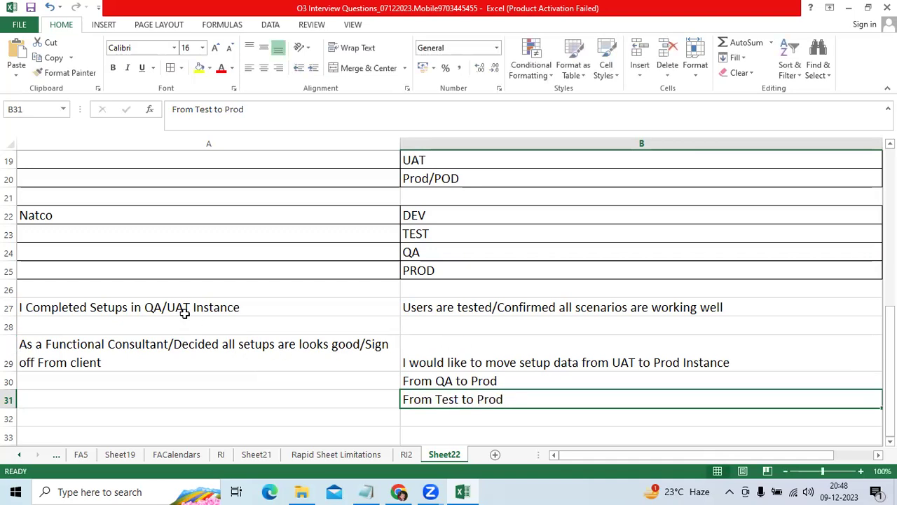
Border the notes block A27:B31
{"action": "left_click_drag", "start_coordinate": [182, 310], "coordinate": [506, 395]}
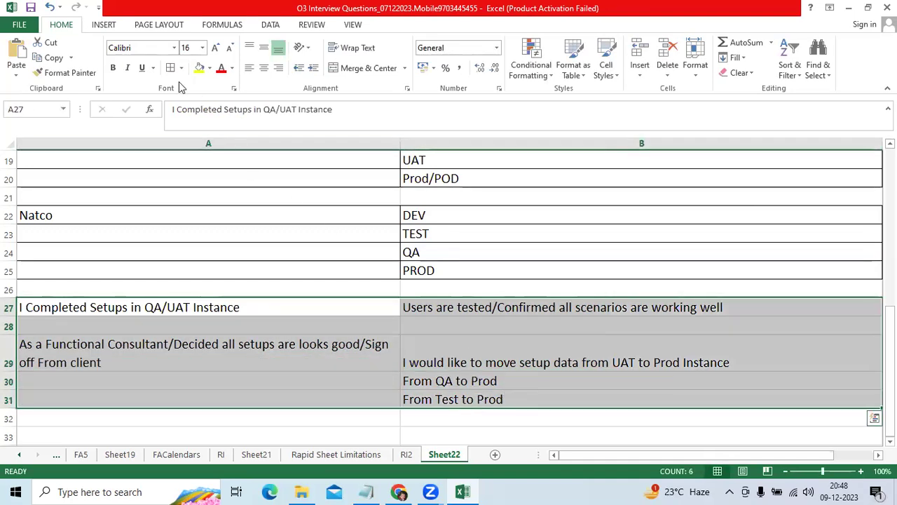
{"action": "scroll", "coordinate": [344, 266], "scroll_direction": "down", "scroll_amount": 2}
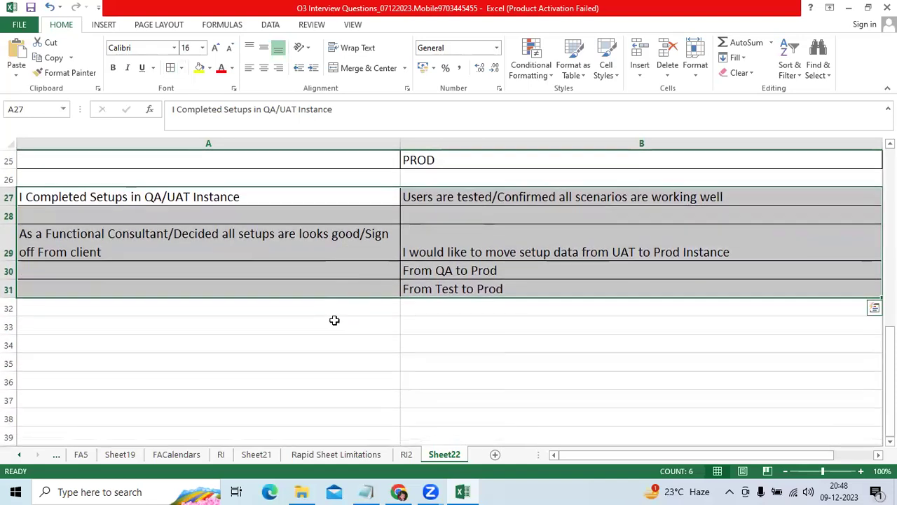
{"action": "left_click", "coordinate": [334, 320]}
Label A33 'EBS' with B33 note 'Isetup Module/will allow to move the setups from one instance to other instance'
{"action": "type", "text": "EBS"}
{"action": "key", "text": "Tab"}
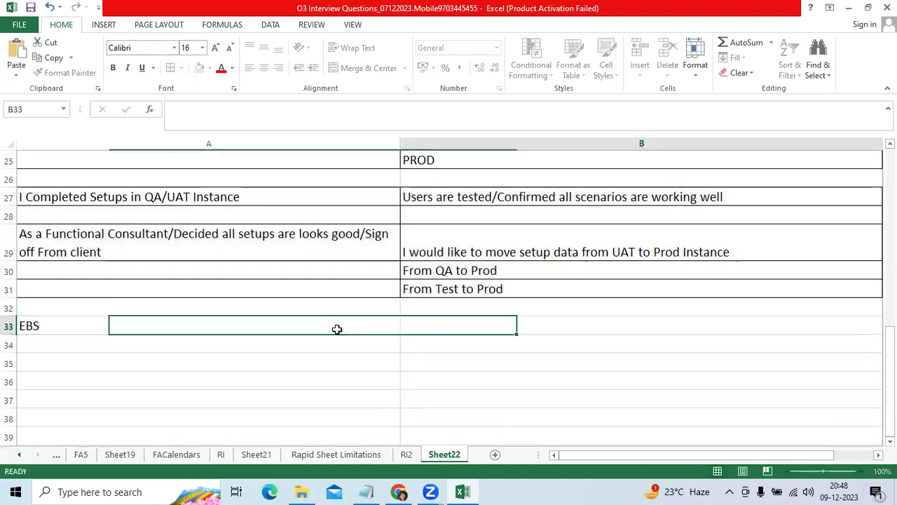
{"action": "type", "text": "Iset"}
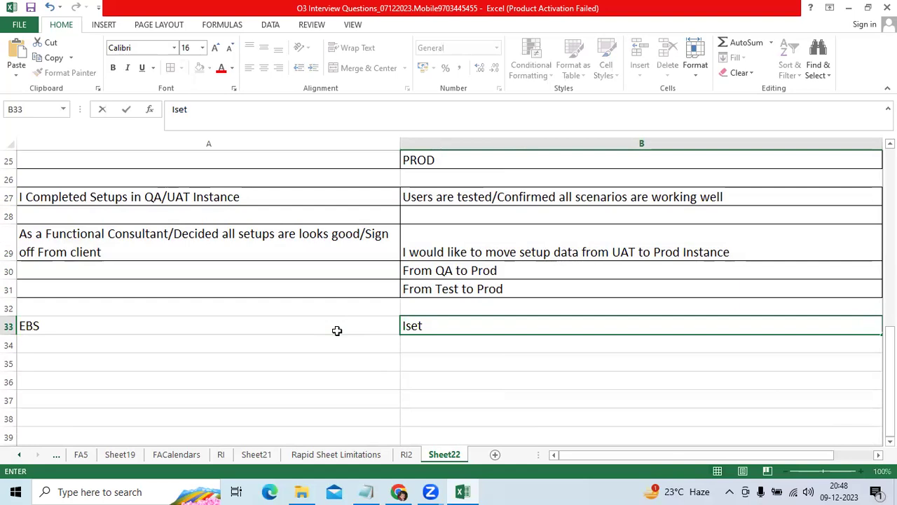
{"action": "type", "text": "up Mod"}
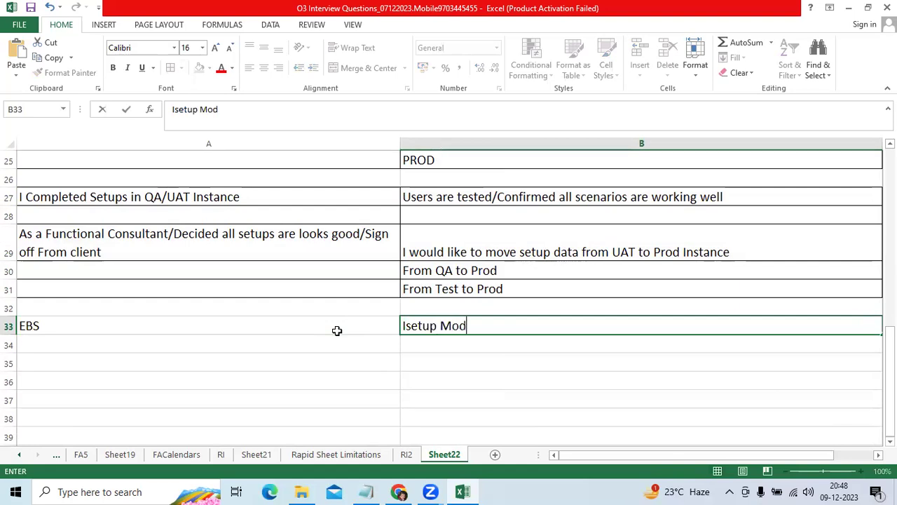
{"action": "type", "text": "ule/will  allow"}
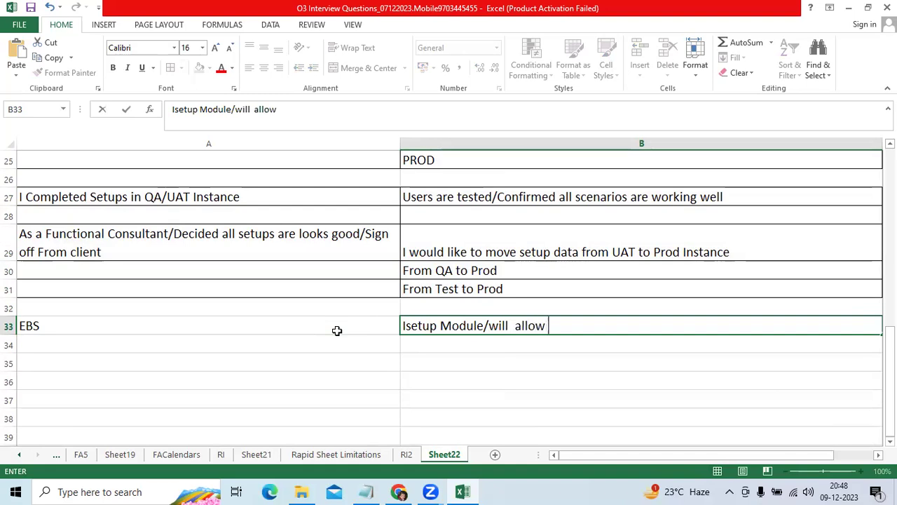
{"action": "type", "text": " to move th"}
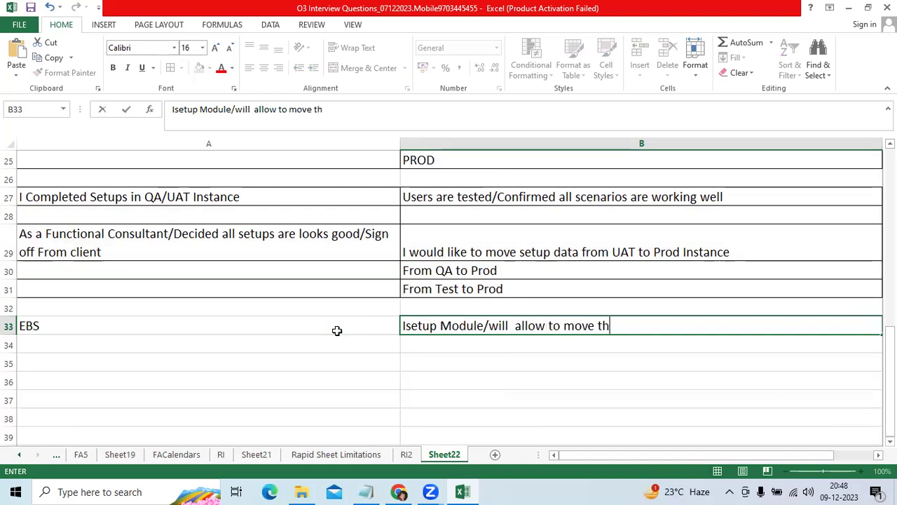
{"action": "type", "text": "set"}
{"action": "key", "text": "BackSpace"}
{"action": "key", "text": "BackSpace"}
{"action": "key", "text": "BackSpace"}
{"action": "type", "text": "setups "}
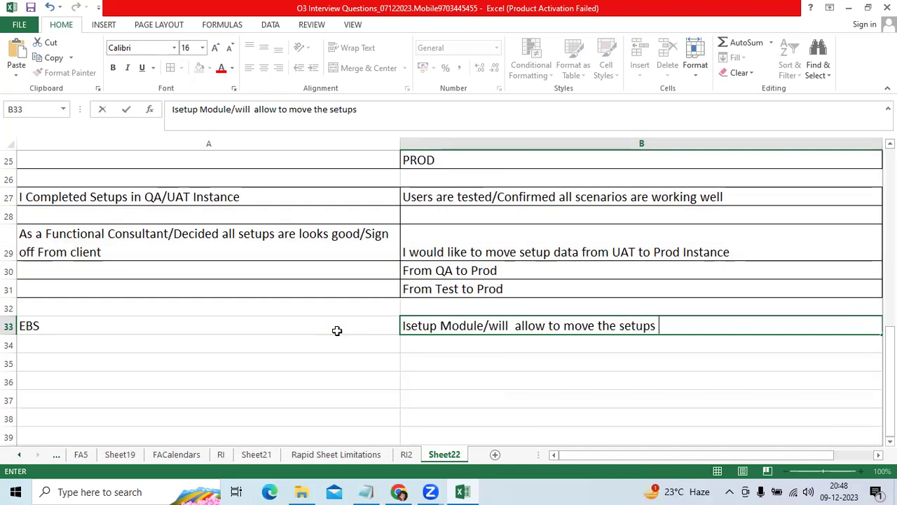
{"action": "type", "text": "from one inst"}
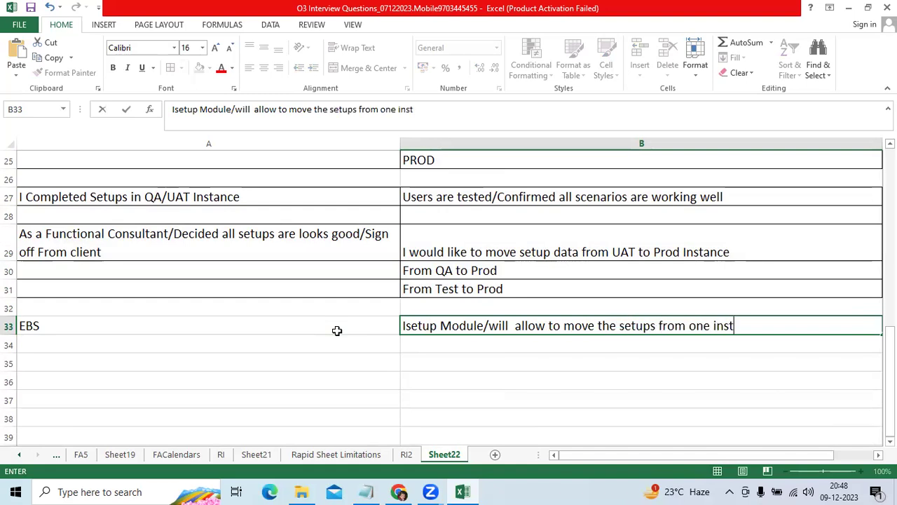
{"action": "type", "text": "ance to ot"}
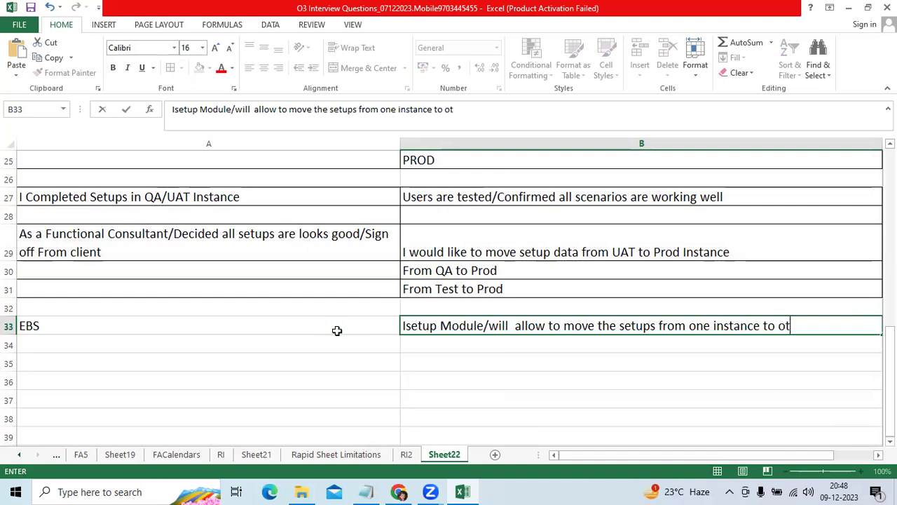
{"action": "type", "text": "her instance"}
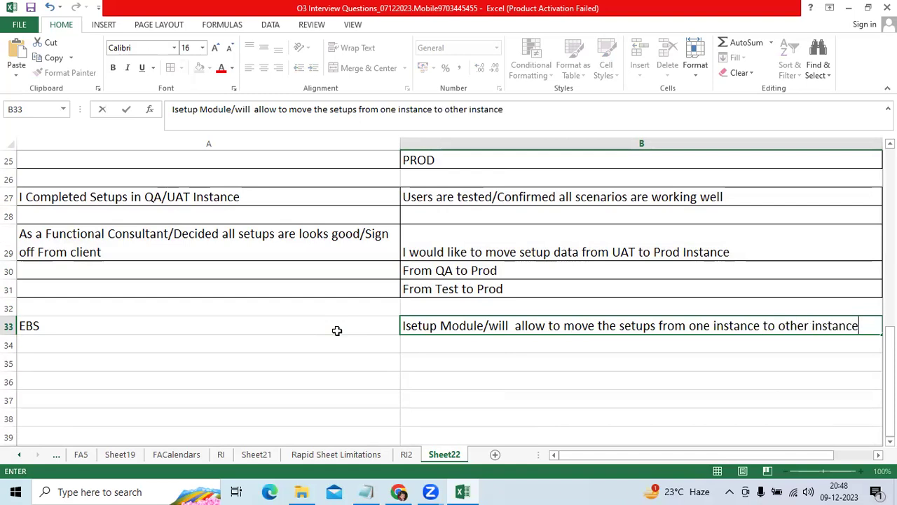
{"action": "key", "text": "ctrl+Return"}
{"action": "left_click", "coordinate": [339, 348]}
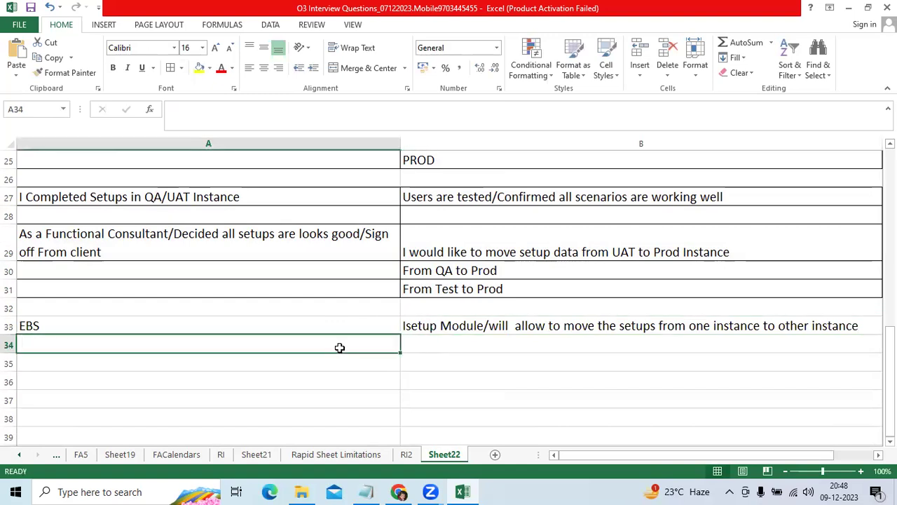
Enter 'Fusion' in A34 and 'Export and Import Options' in B34
{"action": "type", "text": "Fusion"}
{"action": "key", "text": "Tab"}
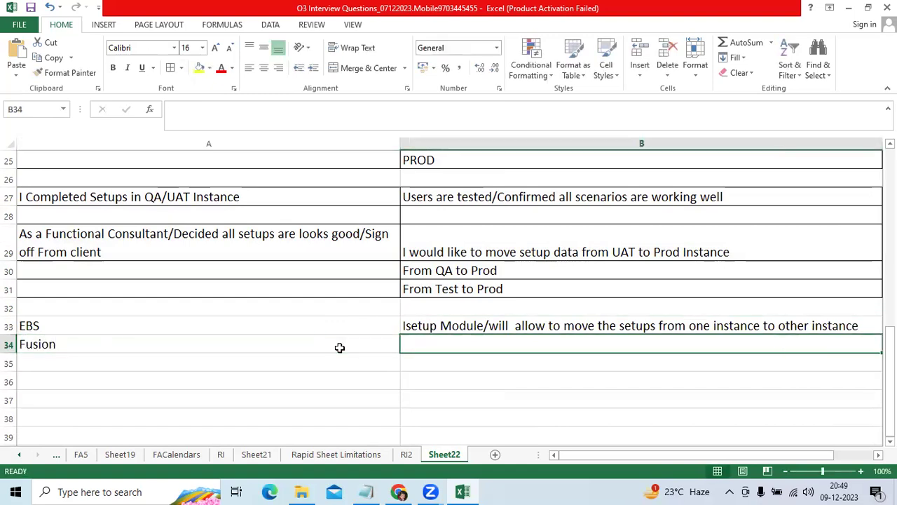
{"action": "type", "text": "E"}
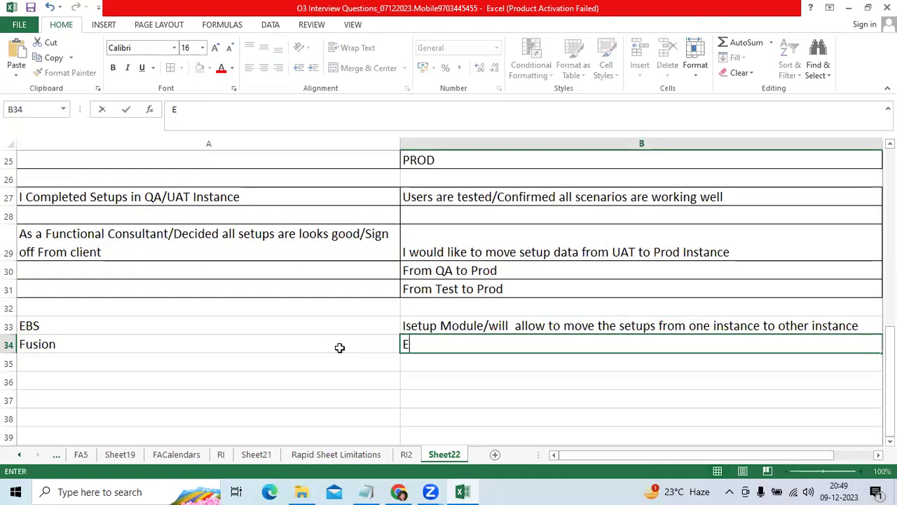
{"action": "type", "text": "xport and "}
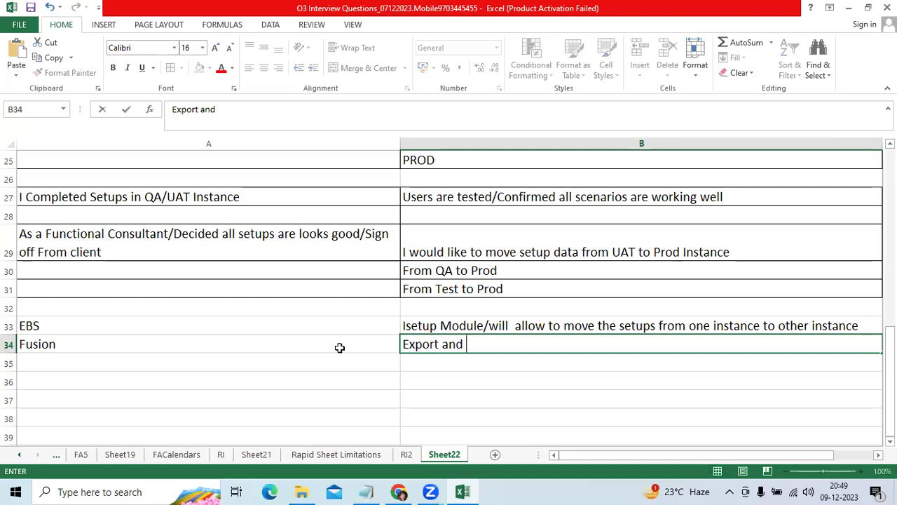
{"action": "type", "text": "Import Options"}
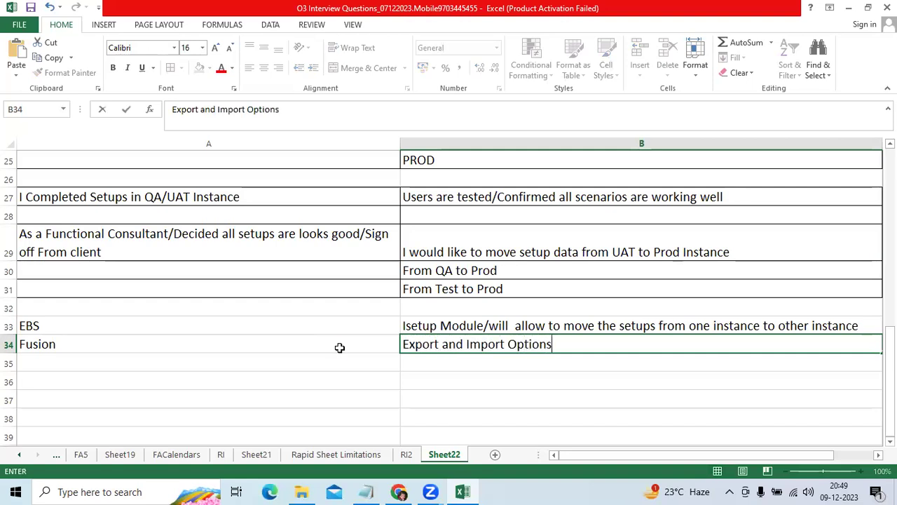
{"action": "key", "text": "ctrl+Return"}
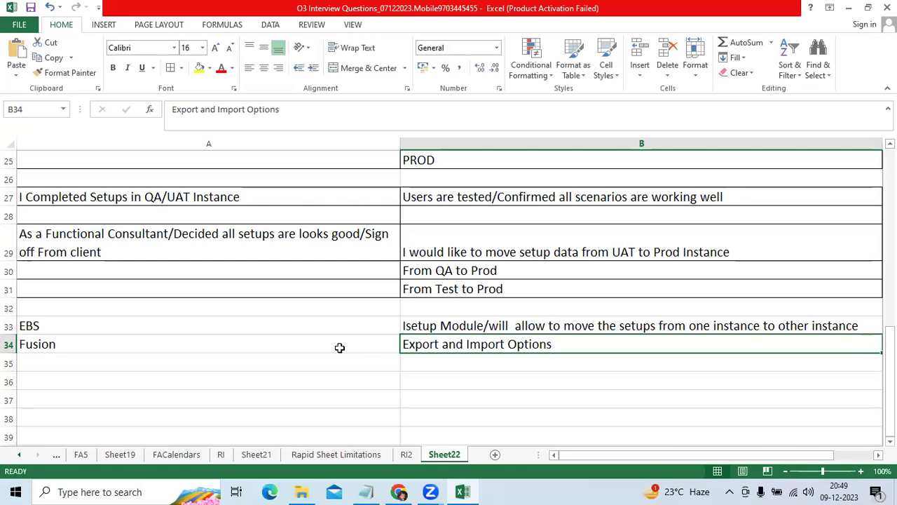
Read the Fusion and EBS export/import questions, their Yes answers, and the import-export management note
{"action": "scroll", "coordinate": [436, 305], "scroll_direction": "up", "scroll_amount": 7}
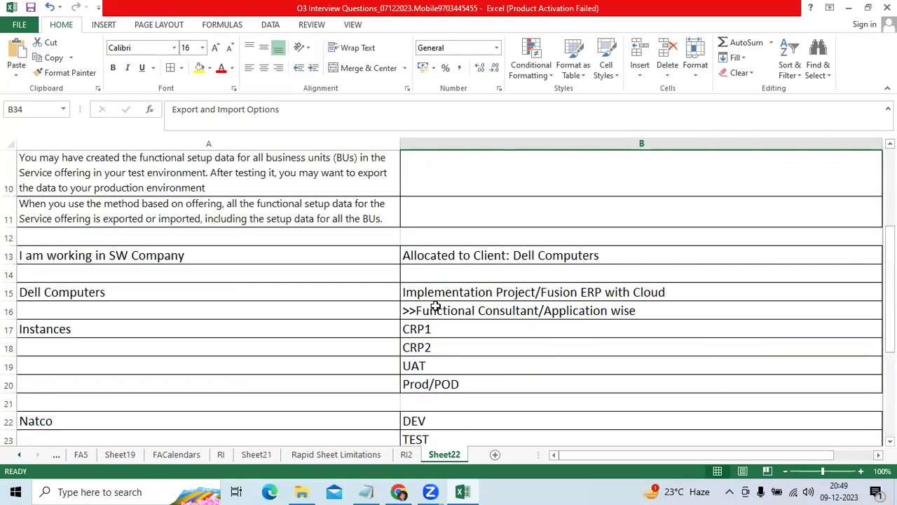
{"action": "scroll", "coordinate": [435, 305], "scroll_direction": "up", "scroll_amount": 1}
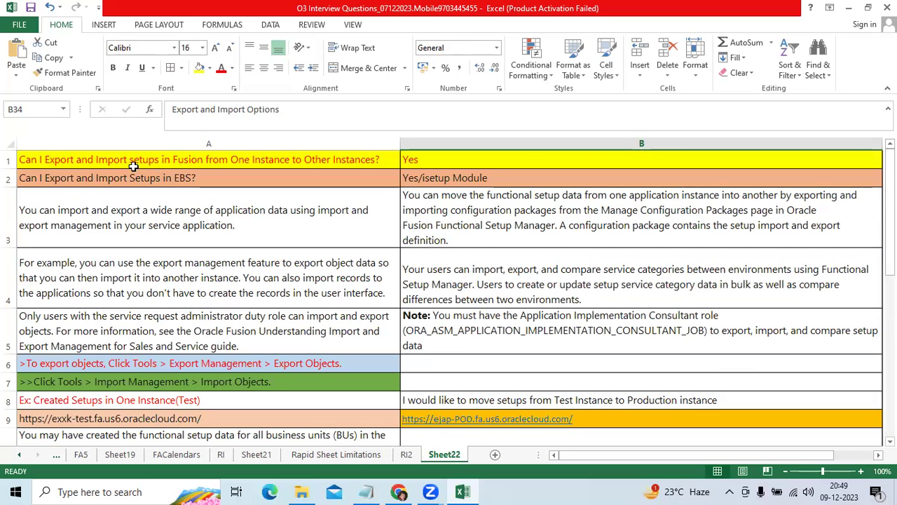
{"action": "left_click", "coordinate": [179, 165]}
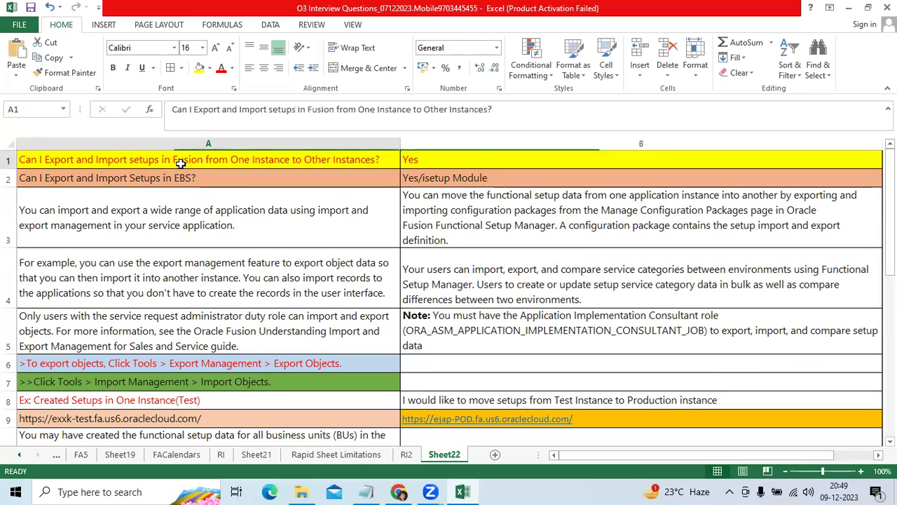
{"action": "left_click", "coordinate": [406, 160]}
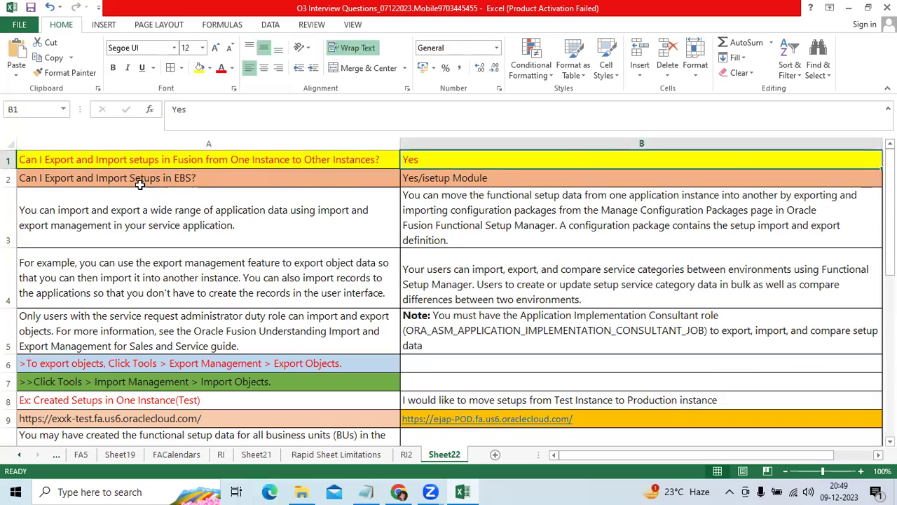
{"action": "left_click", "coordinate": [61, 185]}
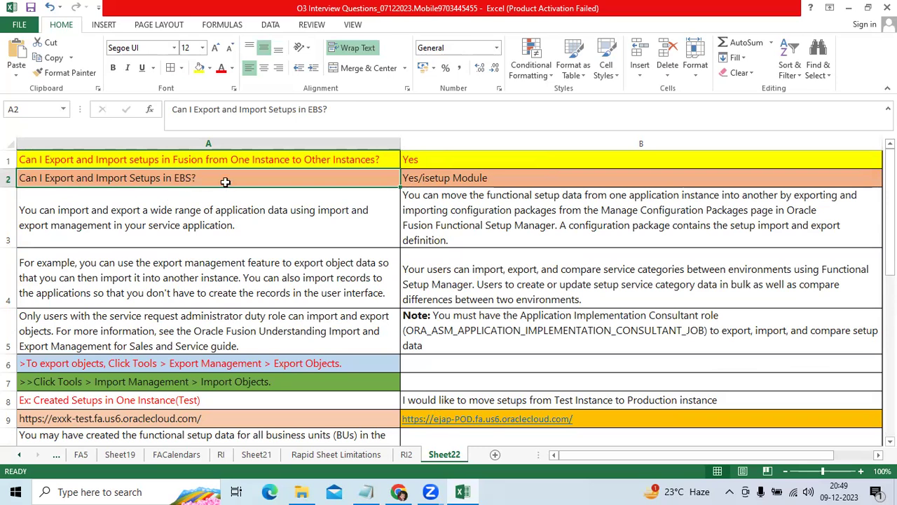
{"action": "left_click", "coordinate": [415, 180]}
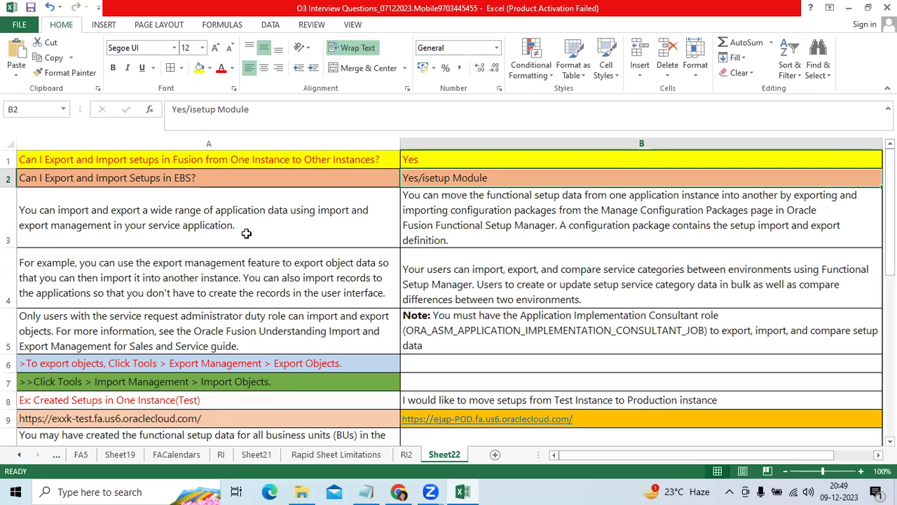
{"action": "left_click", "coordinate": [103, 223]}
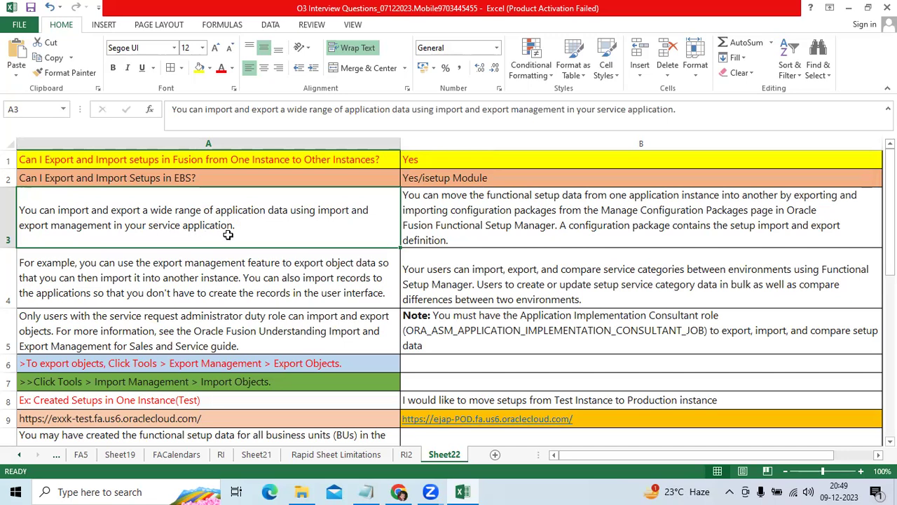
Read the notes on comparing service categories and the required Implementation Consultant role
{"action": "scroll", "coordinate": [228, 235], "scroll_direction": "down", "scroll_amount": 1}
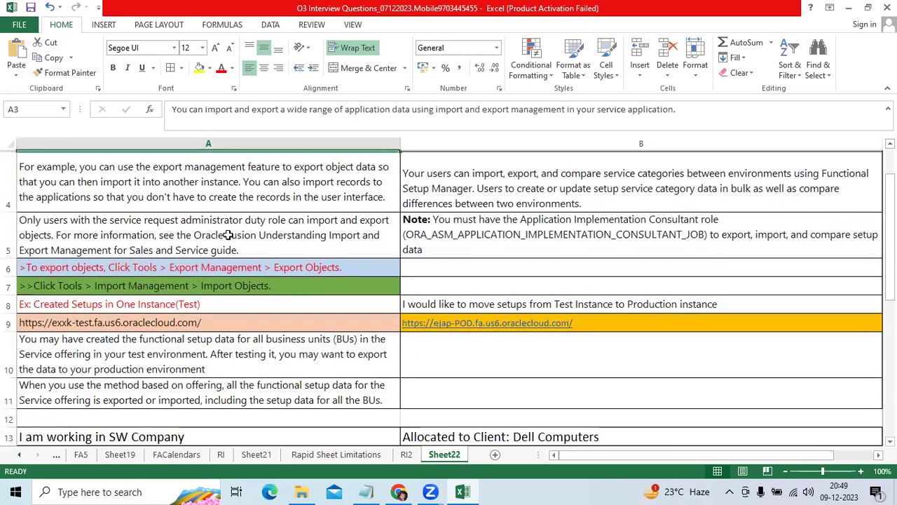
{"action": "scroll", "coordinate": [361, 233], "scroll_direction": "up", "scroll_amount": 1}
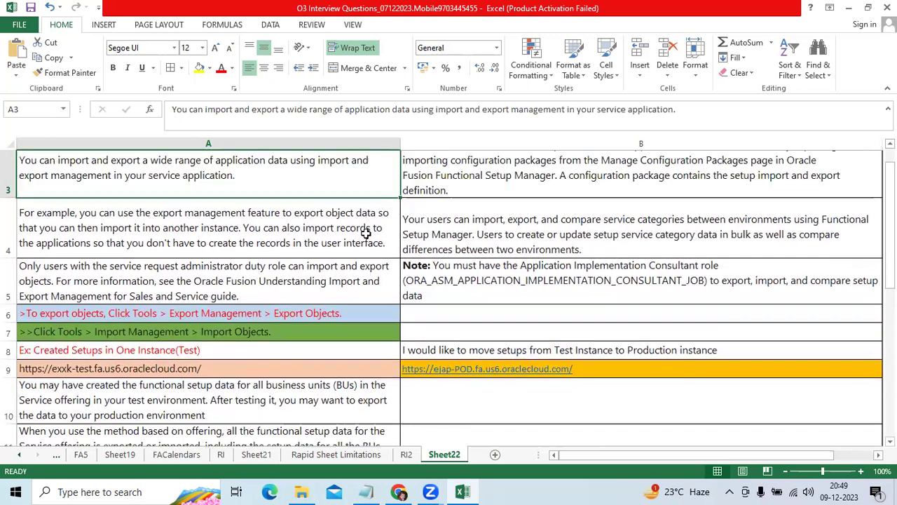
{"action": "left_click", "coordinate": [463, 268]}
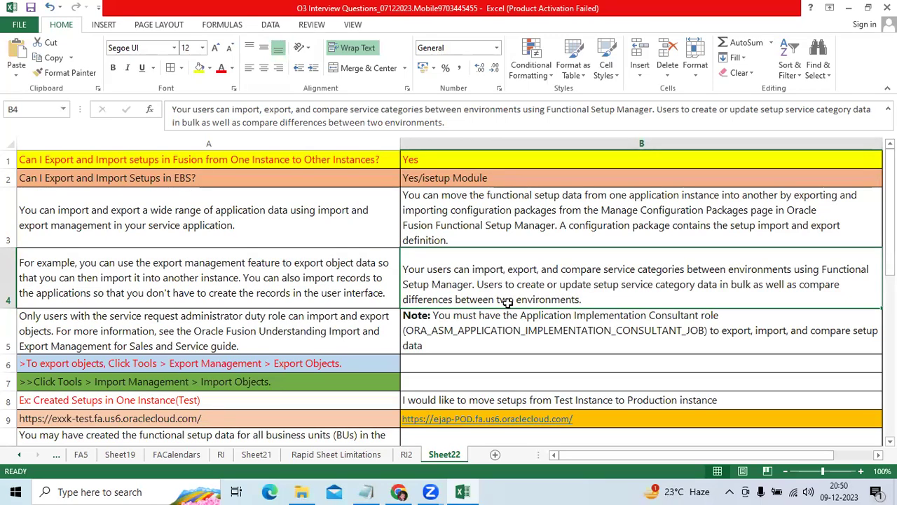
{"action": "left_click", "coordinate": [539, 330]}
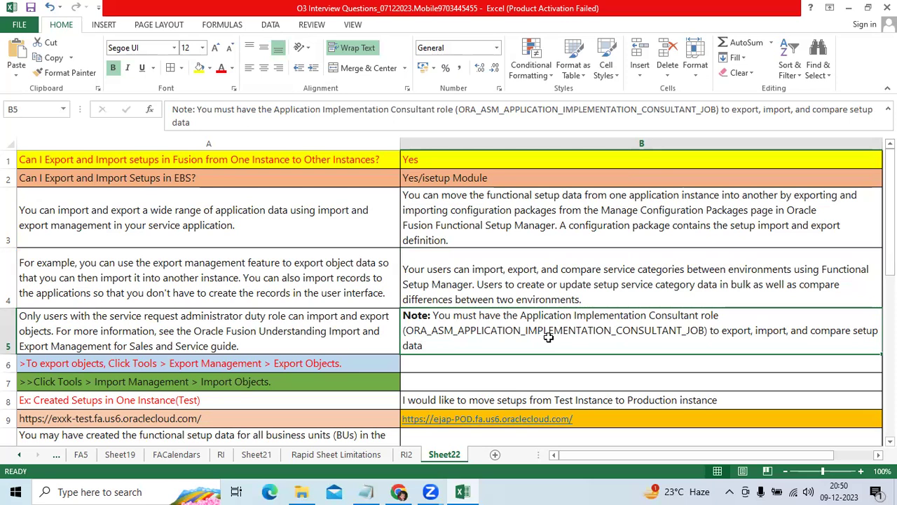
{"action": "scroll", "coordinate": [548, 337], "scroll_direction": "down", "scroll_amount": 1}
{"action": "scroll", "coordinate": [341, 273], "scroll_direction": "down", "scroll_amount": 1}
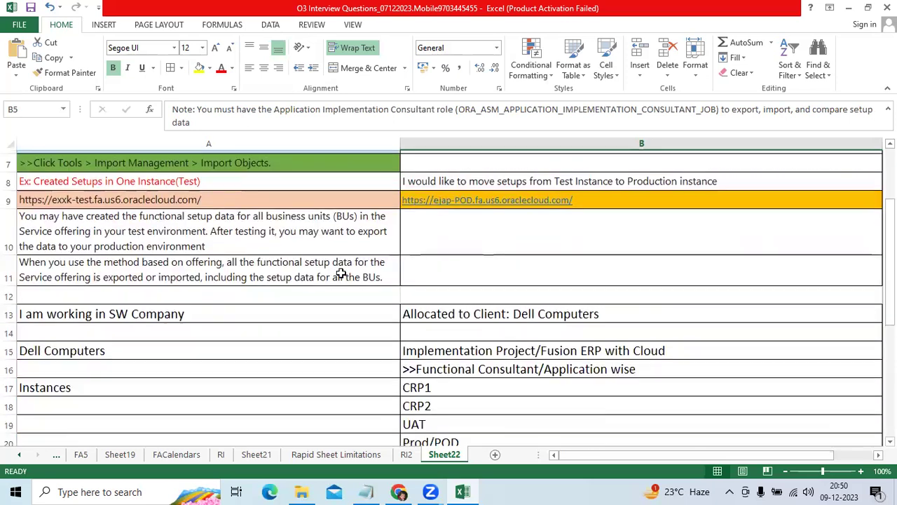
{"action": "scroll", "coordinate": [341, 274], "scroll_direction": "up", "scroll_amount": 1}
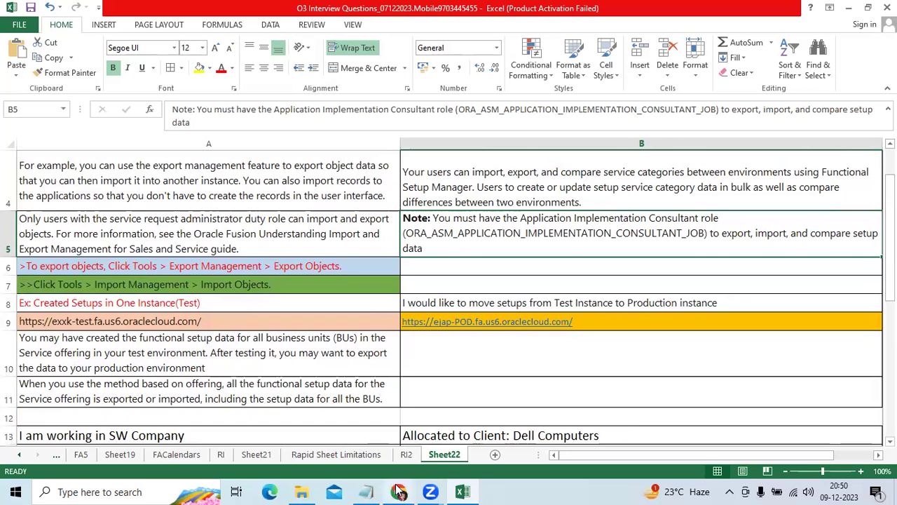
Change 'Test' to 'Test/QA' in the Test instance example text and in the B8 sentence
{"action": "left_click", "coordinate": [225, 306]}
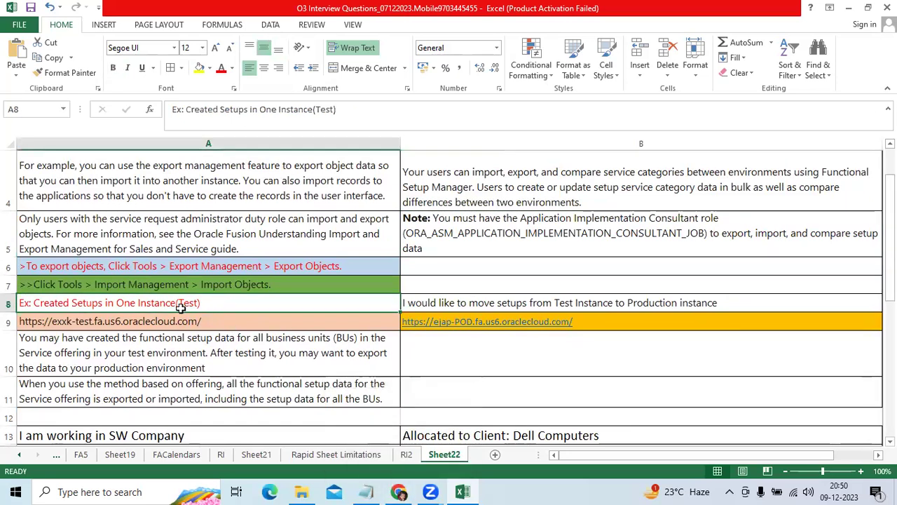
{"action": "double_click", "coordinate": [199, 303]}
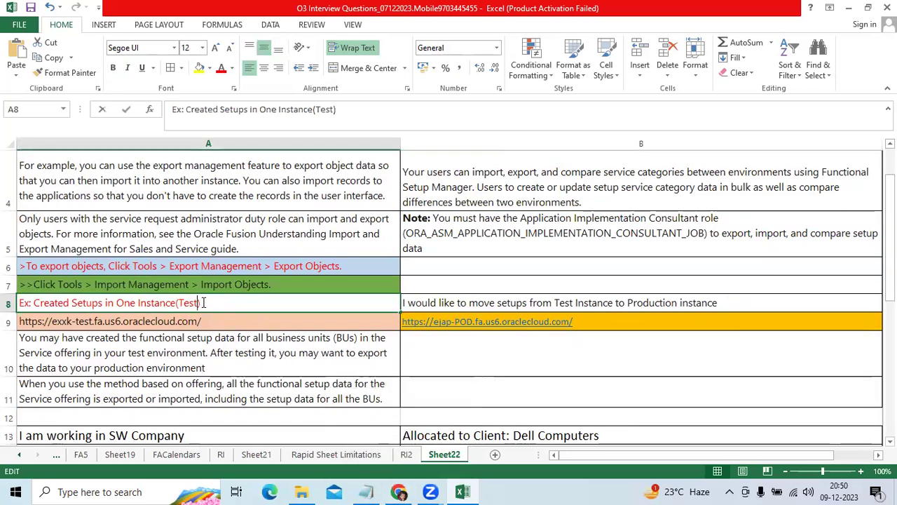
{"action": "type", "text": "/Q"}
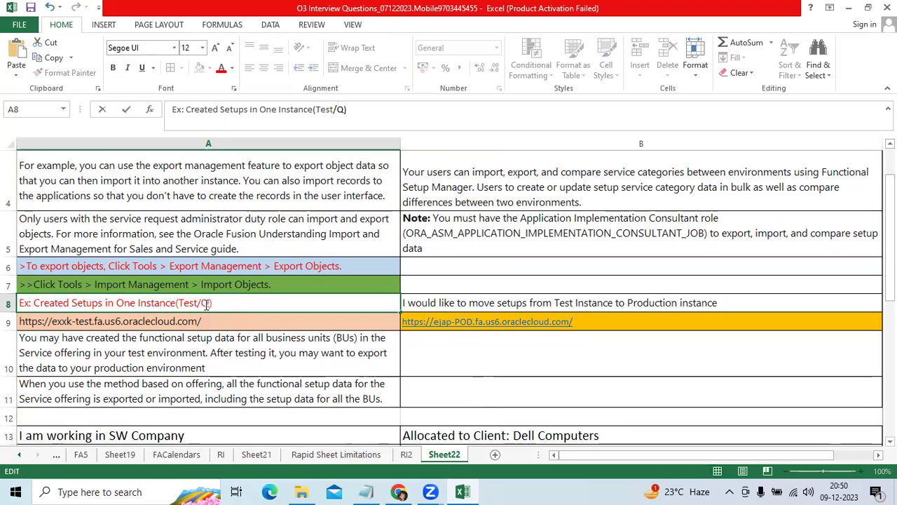
{"action": "type", "text": "A"}
{"action": "key", "text": "Tab"}
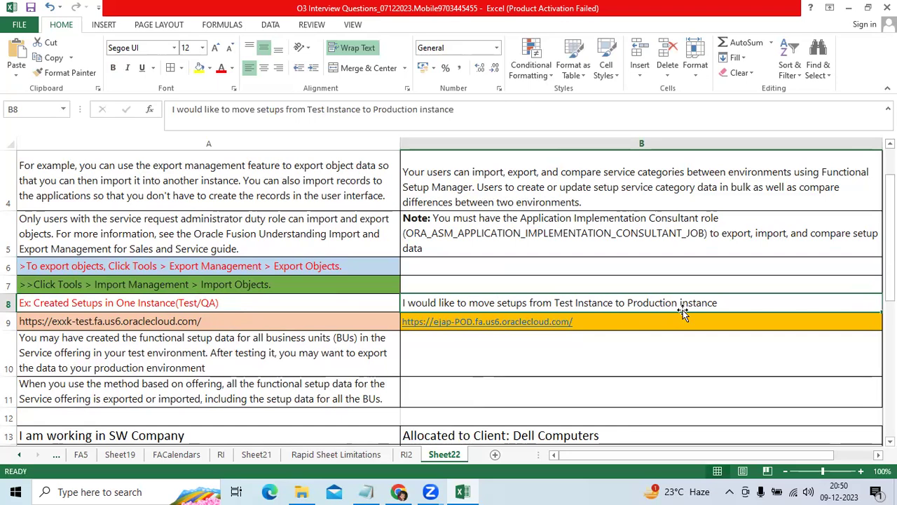
{"action": "double_click", "coordinate": [572, 301]}
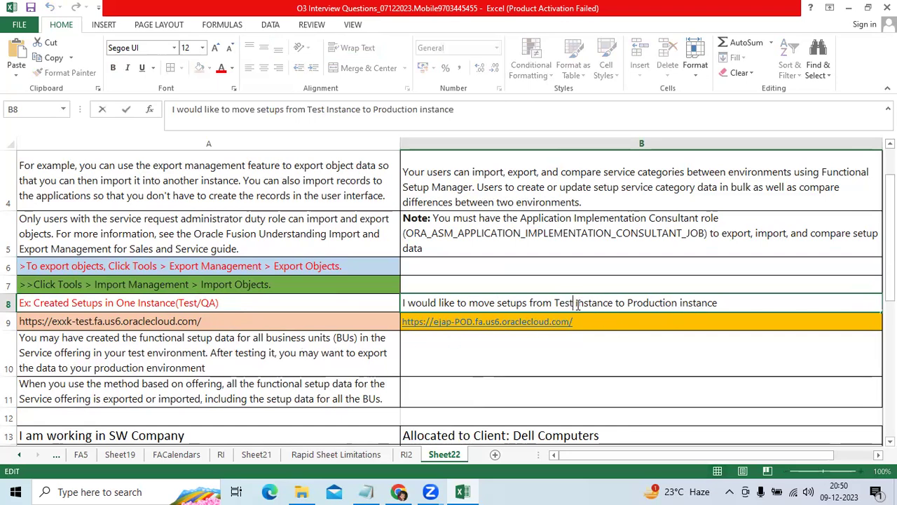
{"action": "type", "text": "/QA"}
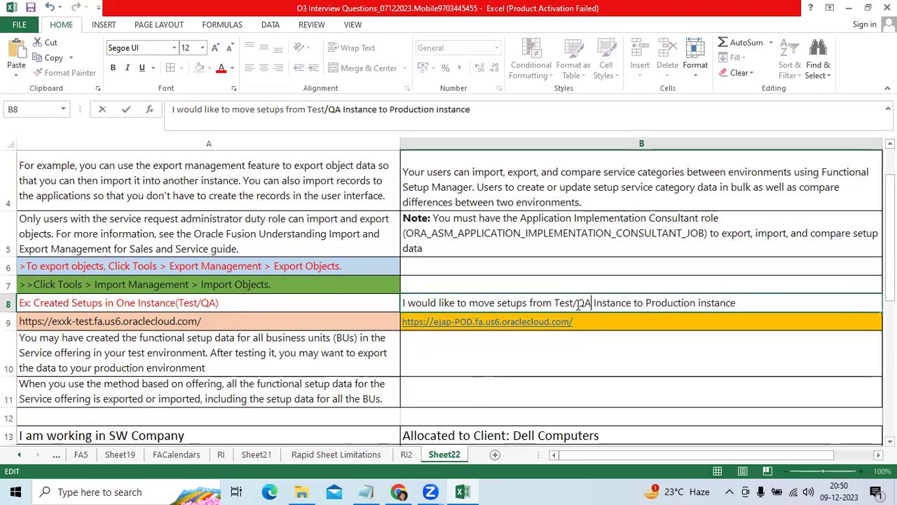
{"action": "key", "text": "ctrl+Return"}
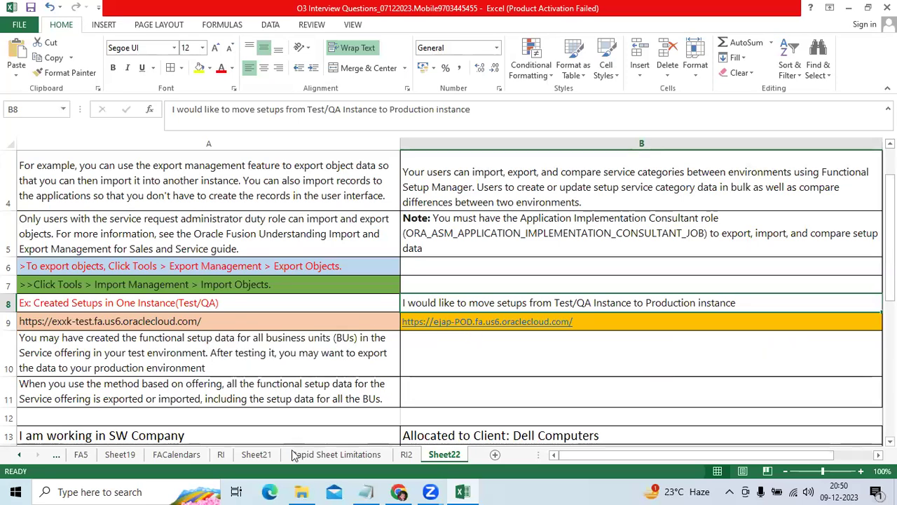
In Oracle Fusion, go to Navigator > Tools > Export Management to show the Manage Exports queue
{"action": "left_click", "coordinate": [398, 490]}
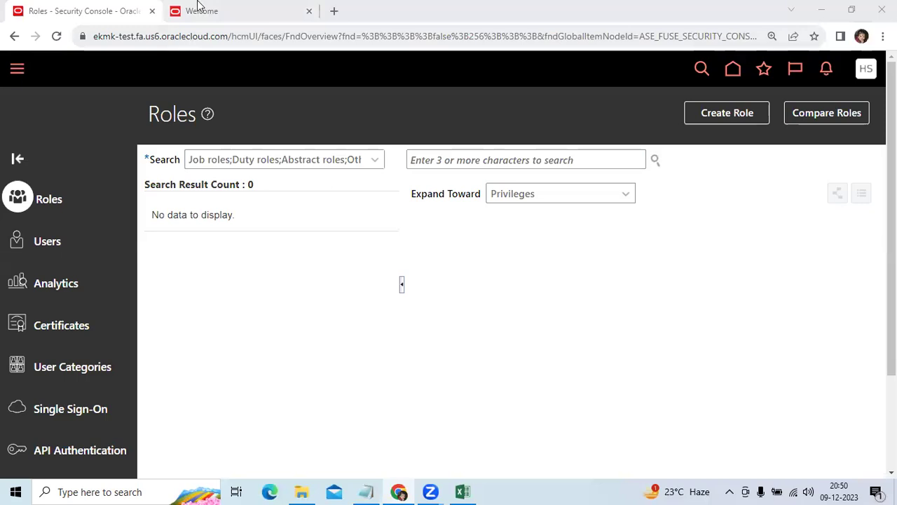
{"action": "left_click", "coordinate": [16, 69]}
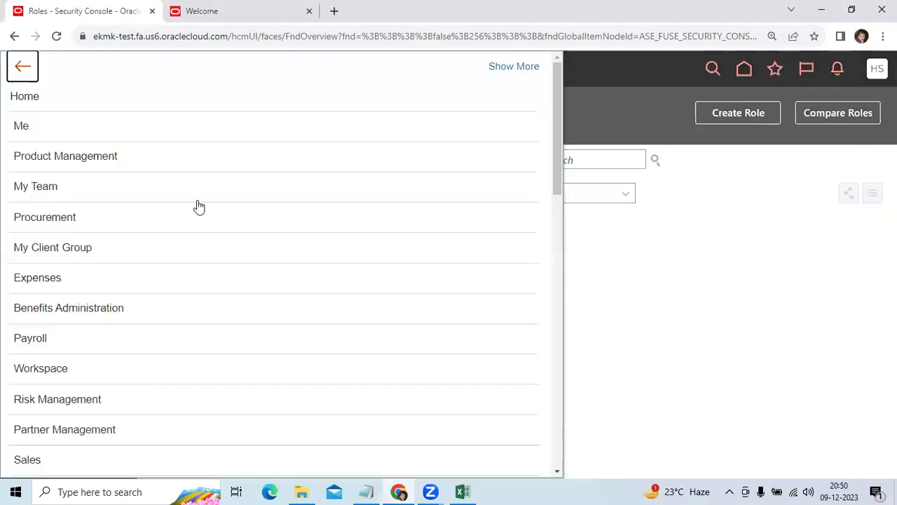
{"action": "scroll", "coordinate": [241, 315], "scroll_direction": "down", "scroll_amount": 15}
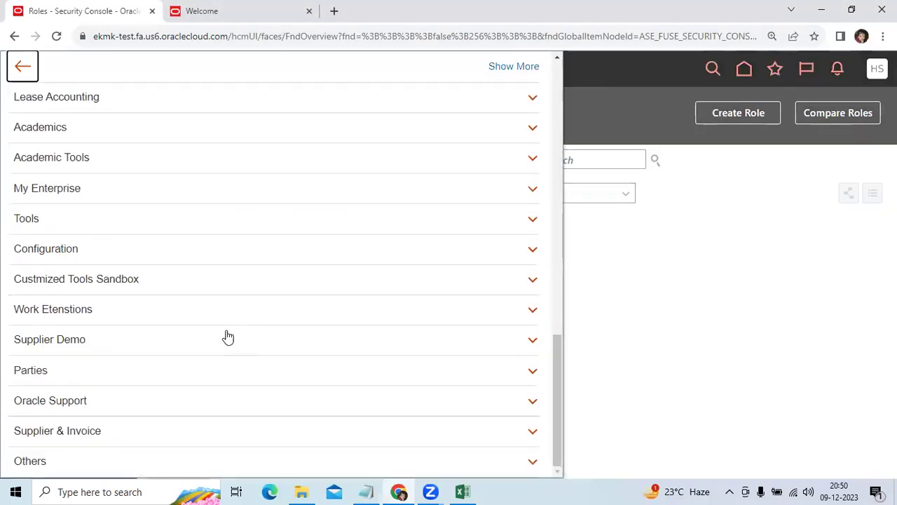
{"action": "left_click", "coordinate": [84, 222]}
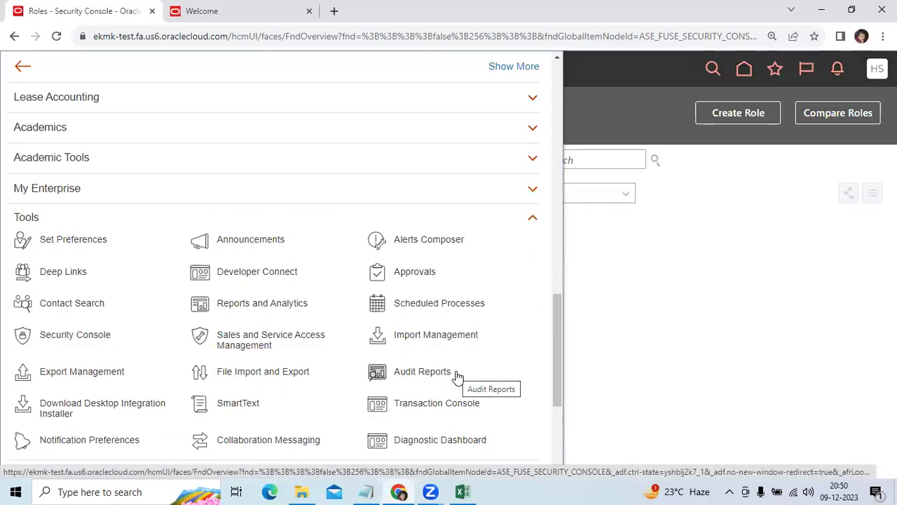
{"action": "left_click", "coordinate": [82, 372]}
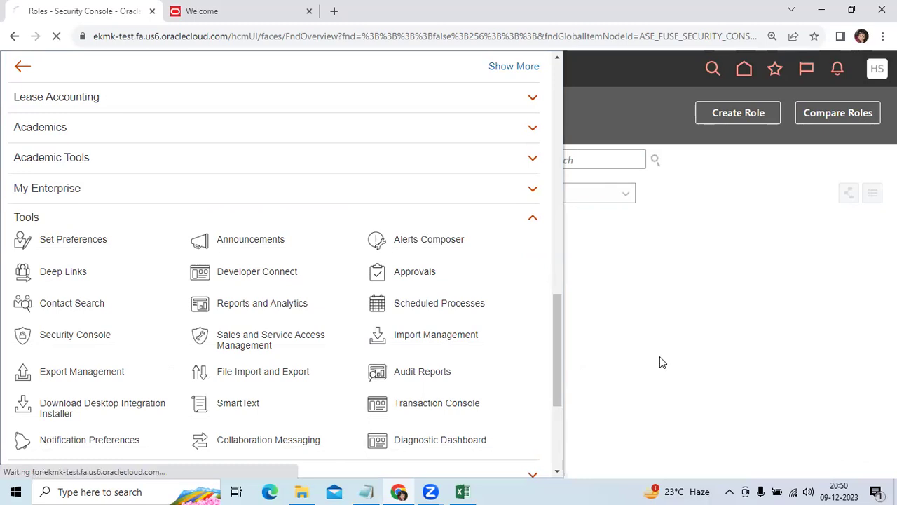
{"action": "left_click", "coordinate": [462, 491]}
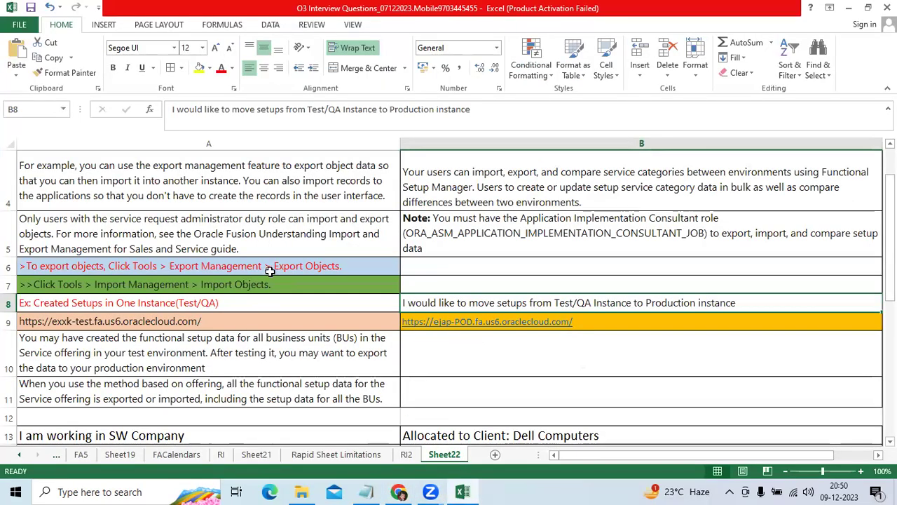
{"action": "left_click", "coordinate": [398, 491]}
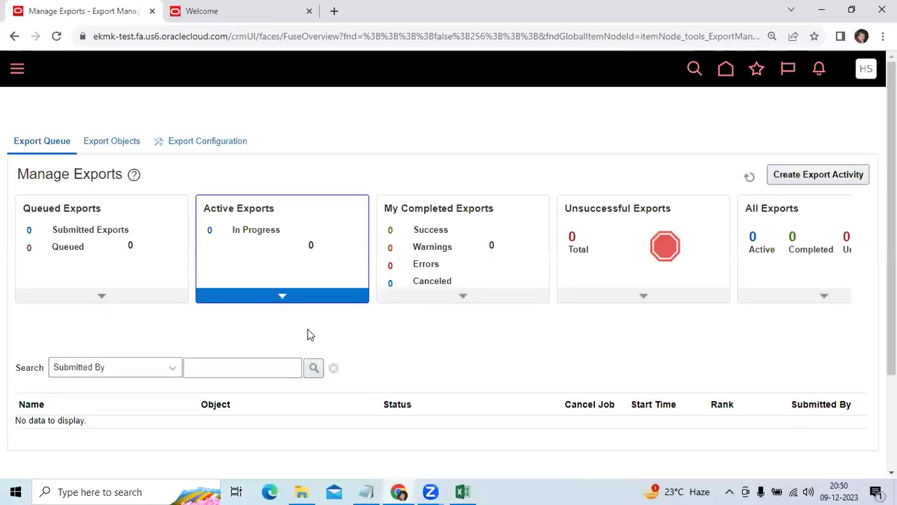
{"action": "left_click", "coordinate": [130, 140]}
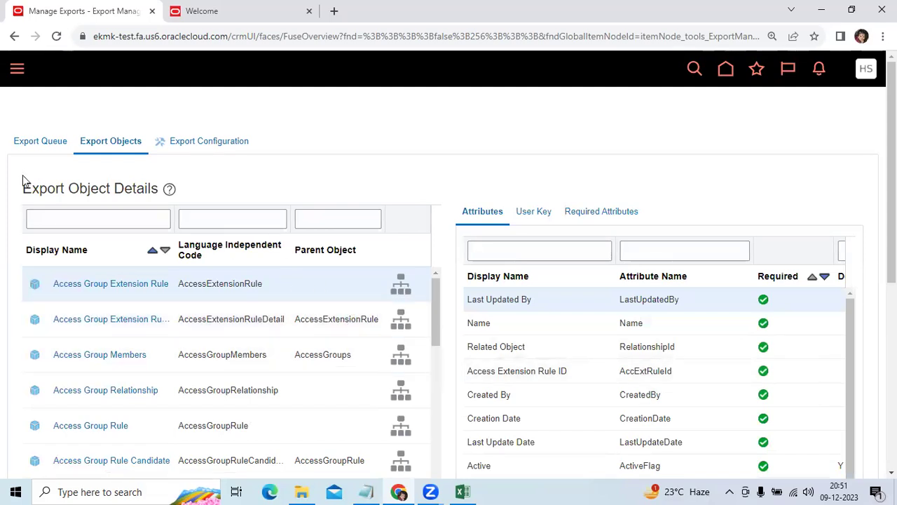
{"action": "left_click", "coordinate": [40, 142]}
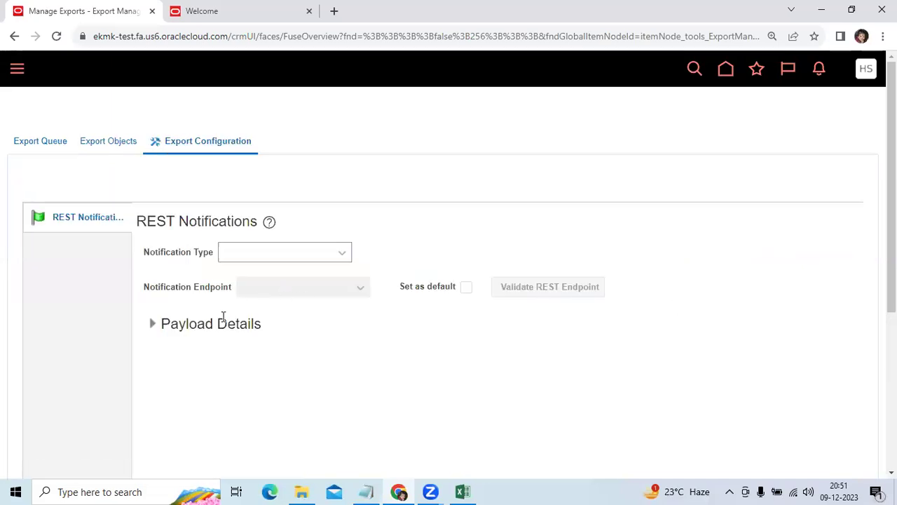
{"action": "left_click", "coordinate": [40, 140]}
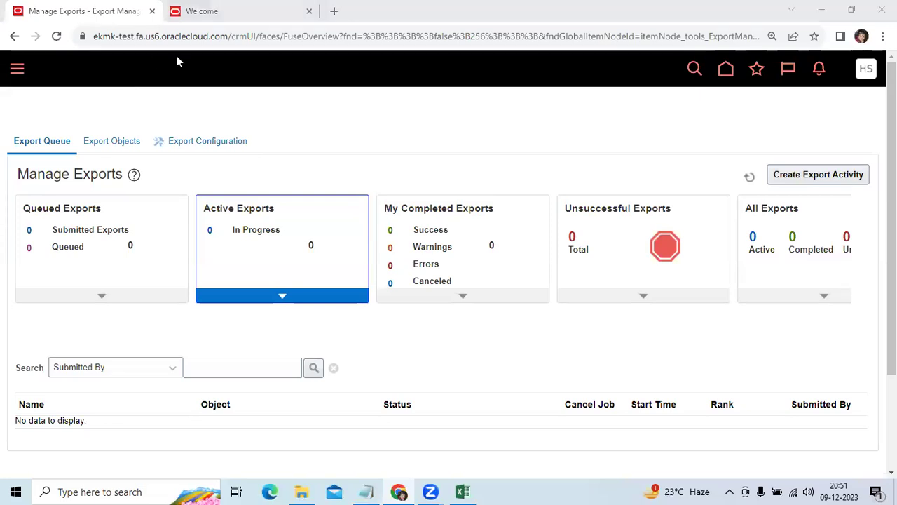
On the Vision demo instance, go to Navigator > Tools > File Import and Export
{"action": "left_click", "coordinate": [225, 10]}
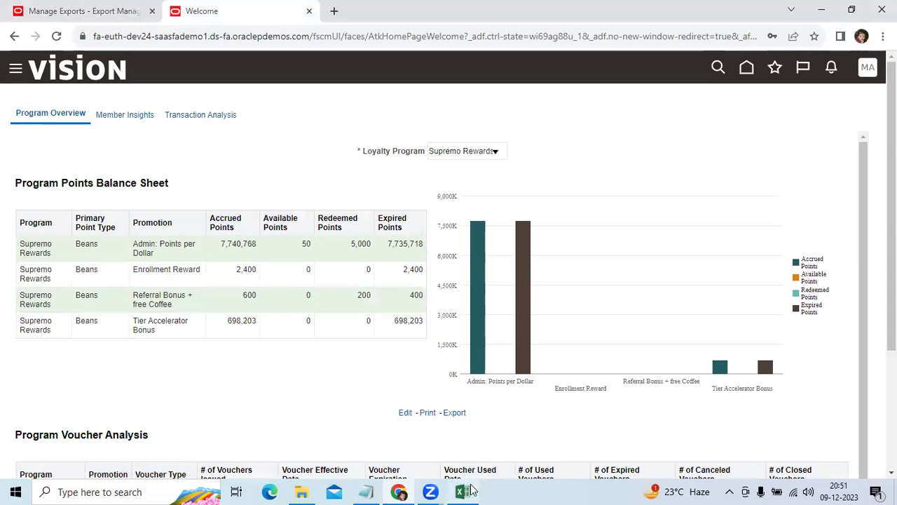
{"action": "key", "text": "alt+Tab"}
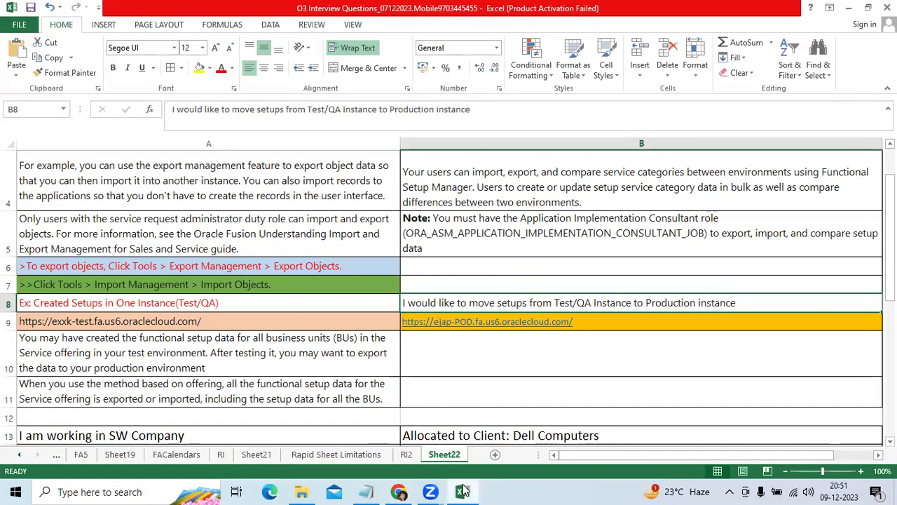
{"action": "left_click", "coordinate": [398, 490]}
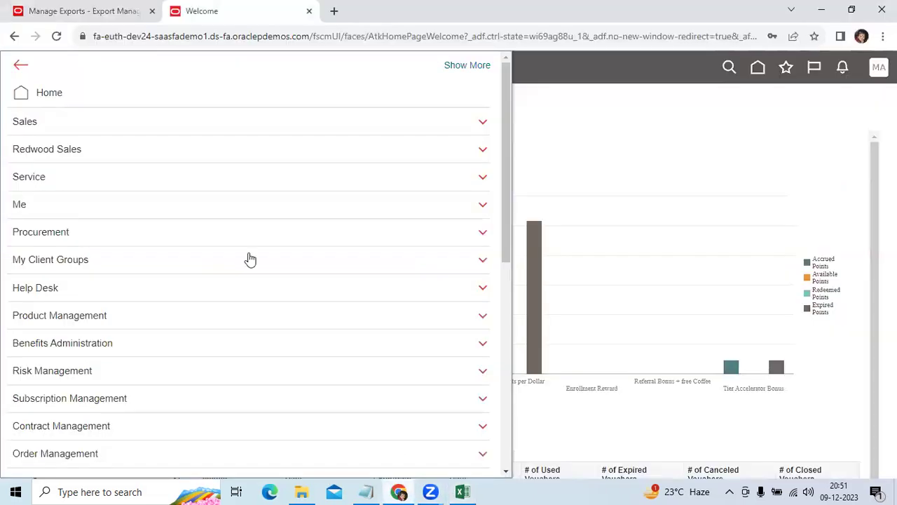
{"action": "scroll", "coordinate": [176, 372], "scroll_direction": "down", "scroll_amount": 5}
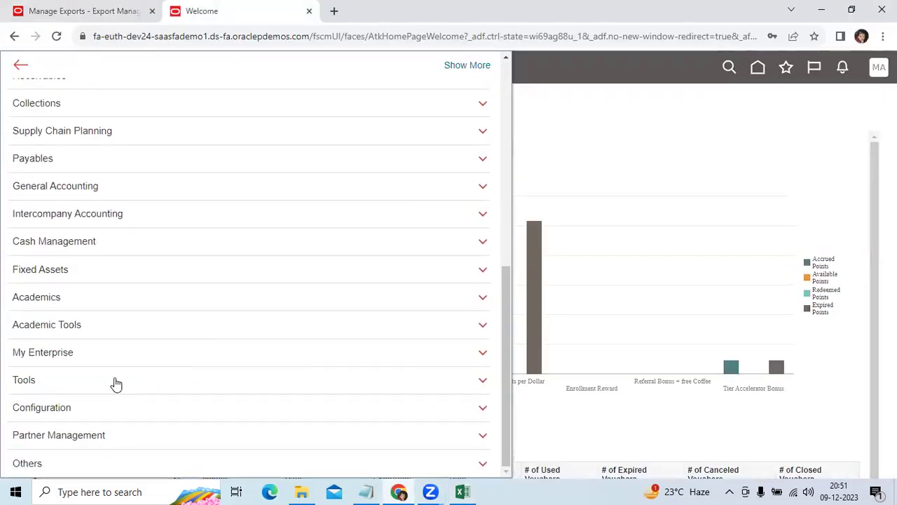
{"action": "left_click", "coordinate": [130, 377]}
{"action": "scroll", "coordinate": [137, 374], "scroll_direction": "down", "scroll_amount": 2}
{"action": "scroll", "coordinate": [142, 373], "scroll_direction": "down", "scroll_amount": 1}
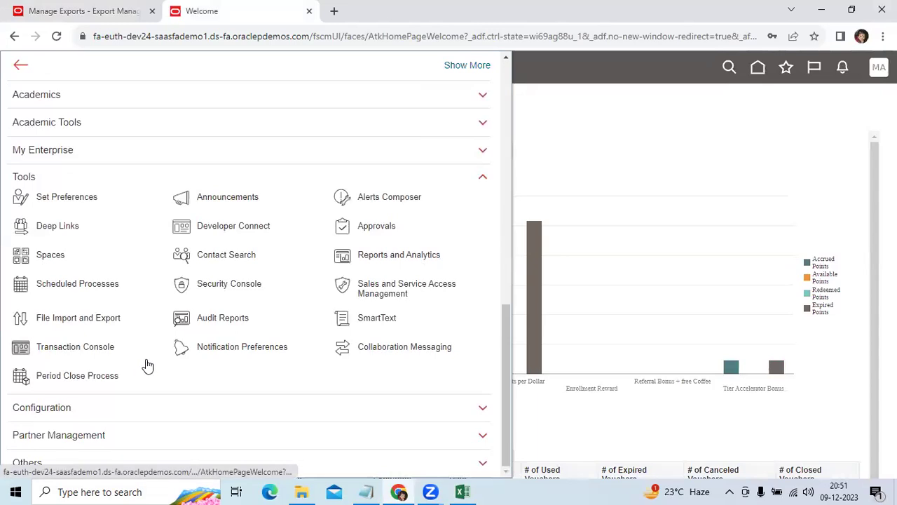
{"action": "left_click", "coordinate": [109, 324]}
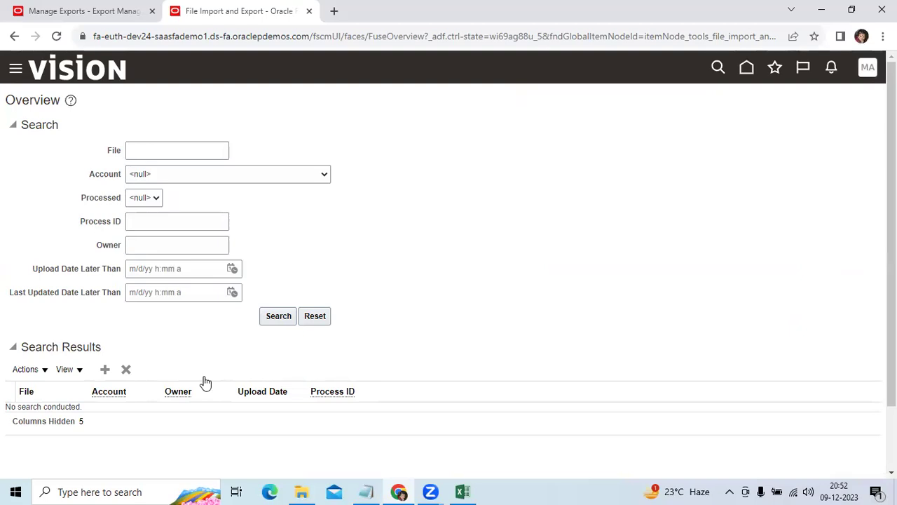
{"action": "left_click", "coordinate": [104, 369]}
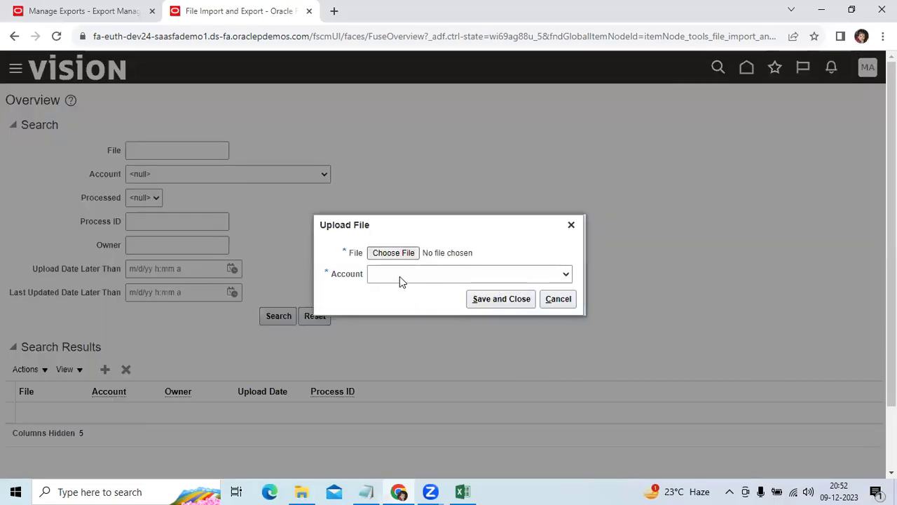
{"action": "left_click", "coordinate": [400, 276]}
{"action": "left_click", "coordinate": [364, 284]}
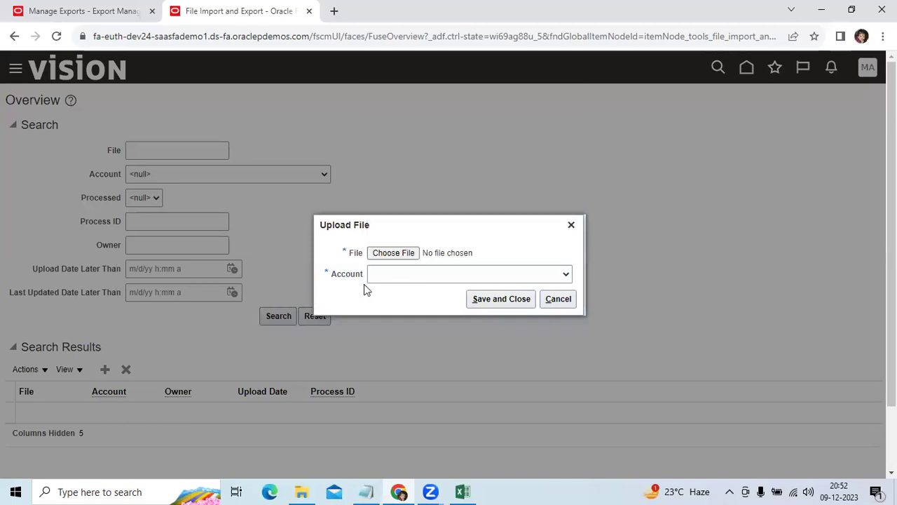
{"action": "left_click", "coordinate": [571, 225]}
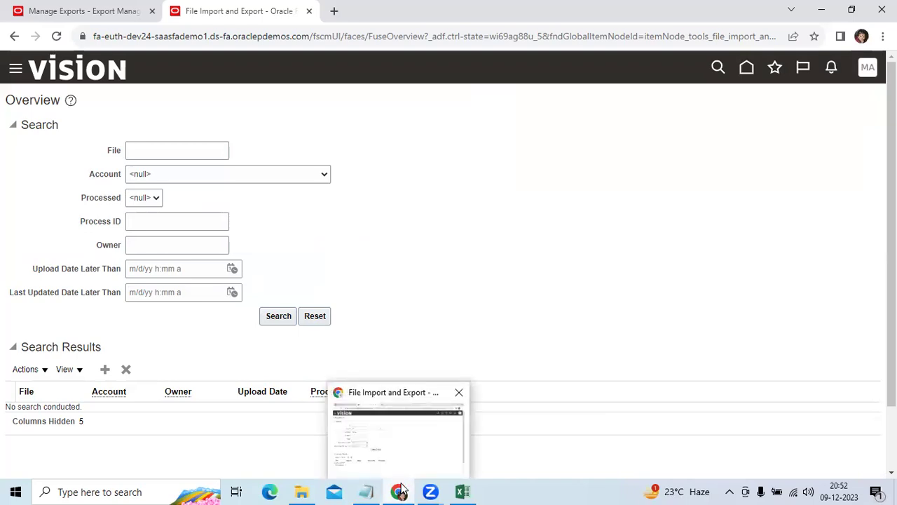
Back in Excel, review B10 and the A10 and A11 notes, then return to the top of Sheet22
{"action": "left_click", "coordinate": [466, 491]}
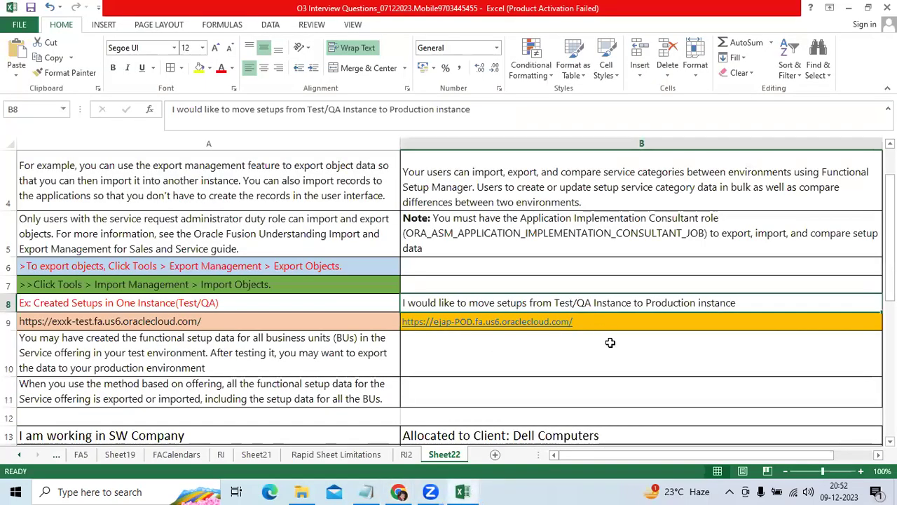
{"action": "left_click", "coordinate": [589, 373]}
{"action": "scroll", "coordinate": [464, 385], "scroll_direction": "down", "scroll_amount": 1}
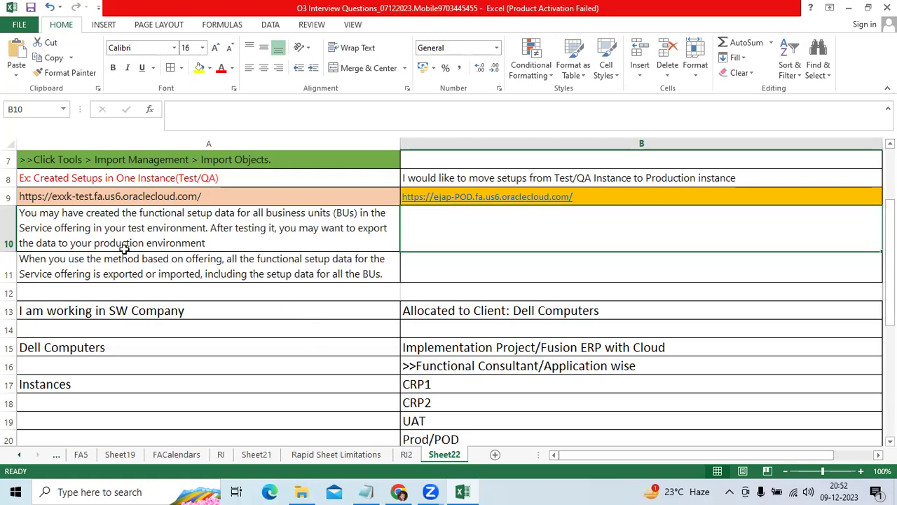
{"action": "left_click", "coordinate": [123, 239]}
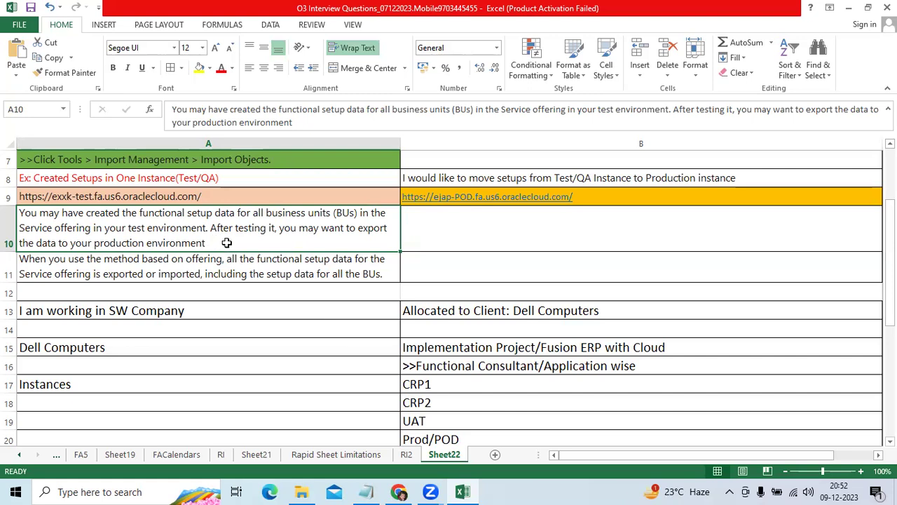
{"action": "left_click", "coordinate": [196, 272]}
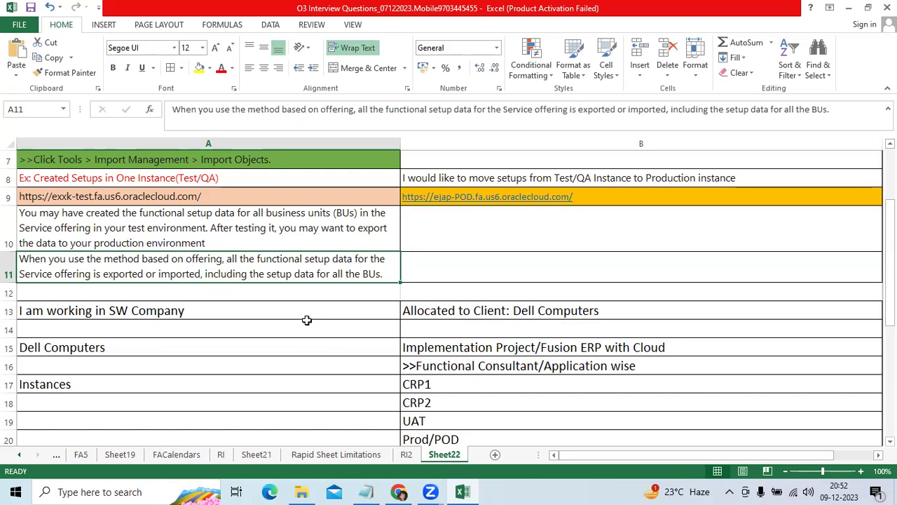
{"action": "scroll", "coordinate": [307, 319], "scroll_direction": "up", "scroll_amount": 2}
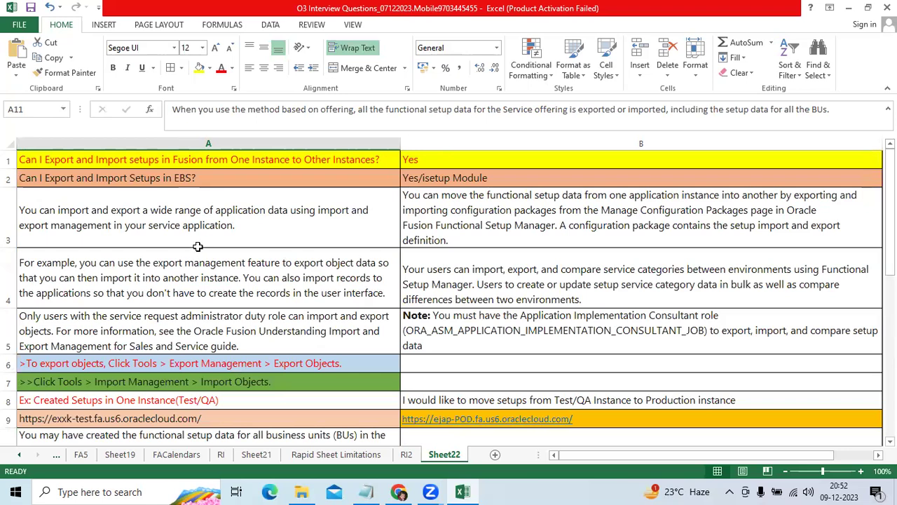